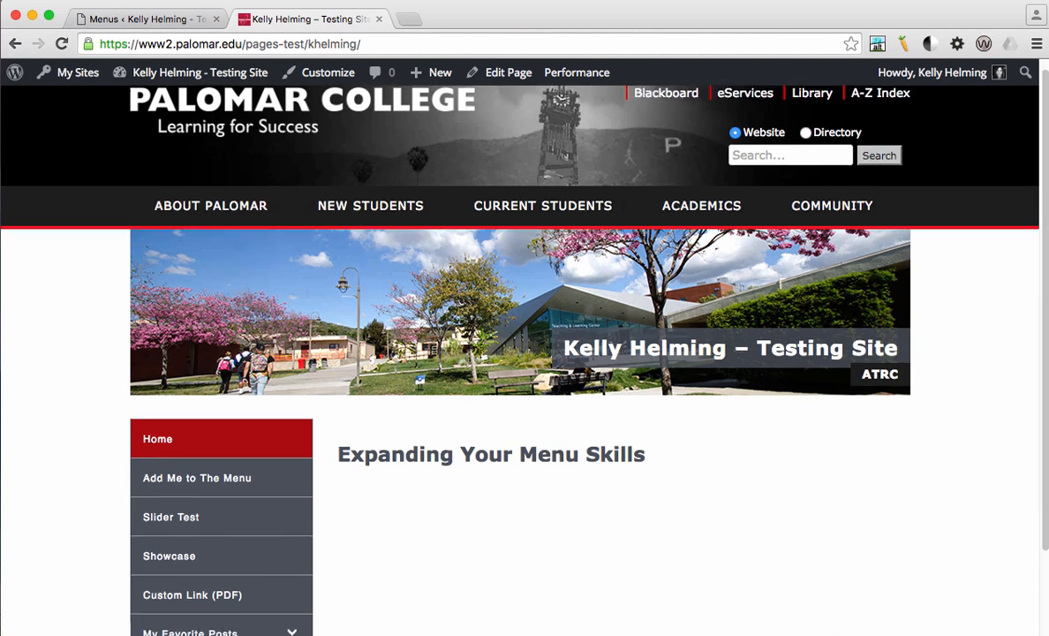
Expand and collapse the My Favorite Posts item in the site's sidebar menu to view its sub-items.
{"action": "scroll", "coordinate": [524, 354], "scroll_direction": "down", "scroll_amount": 3}
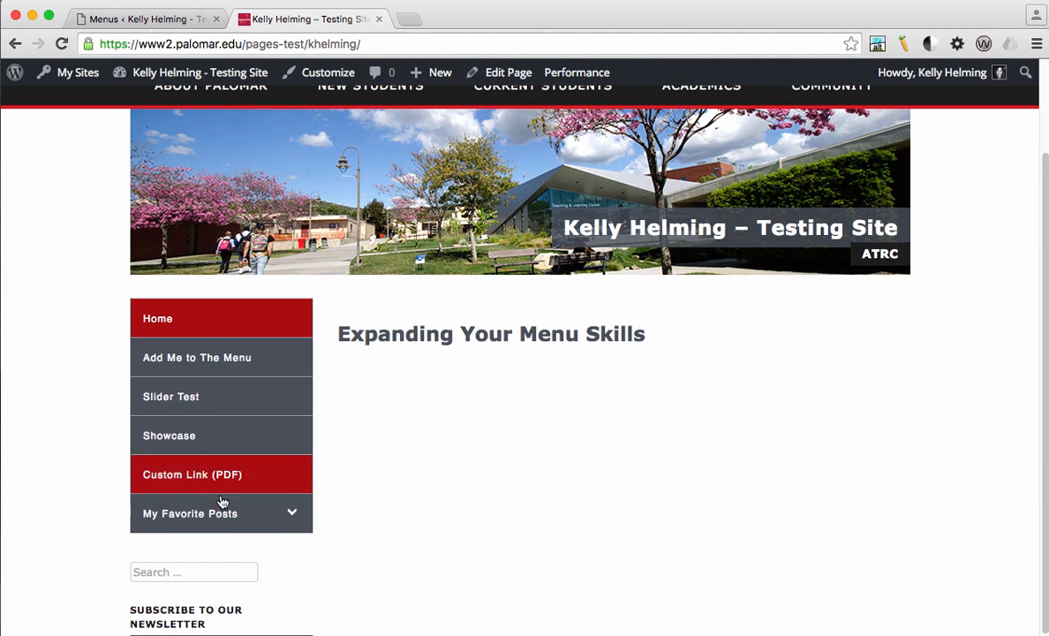
{"action": "left_click", "coordinate": [293, 515]}
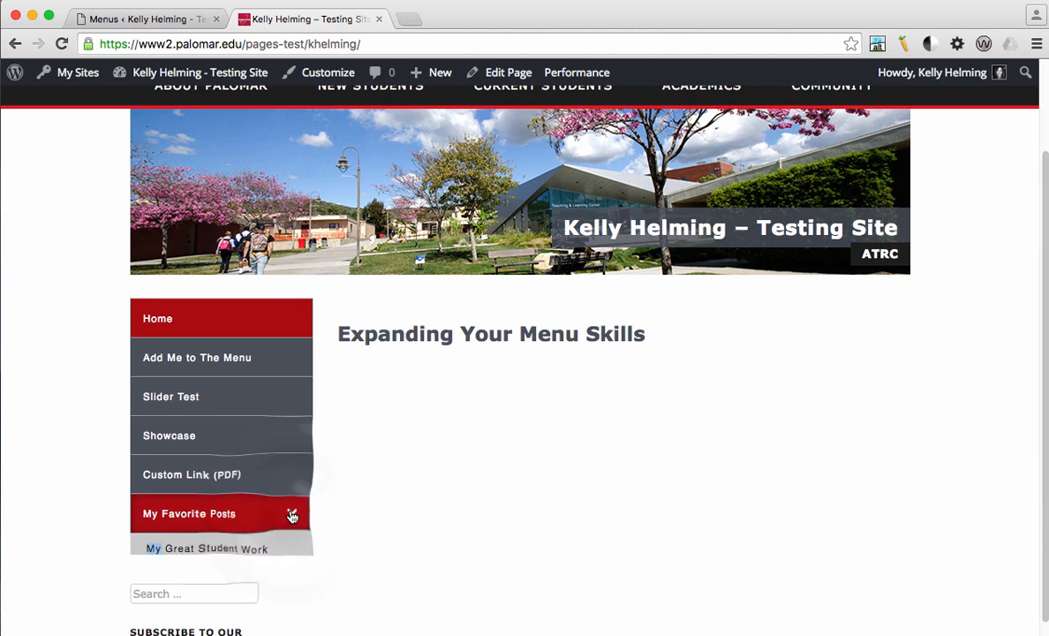
{"action": "left_click", "coordinate": [292, 514]}
{"action": "left_click", "coordinate": [293, 514]}
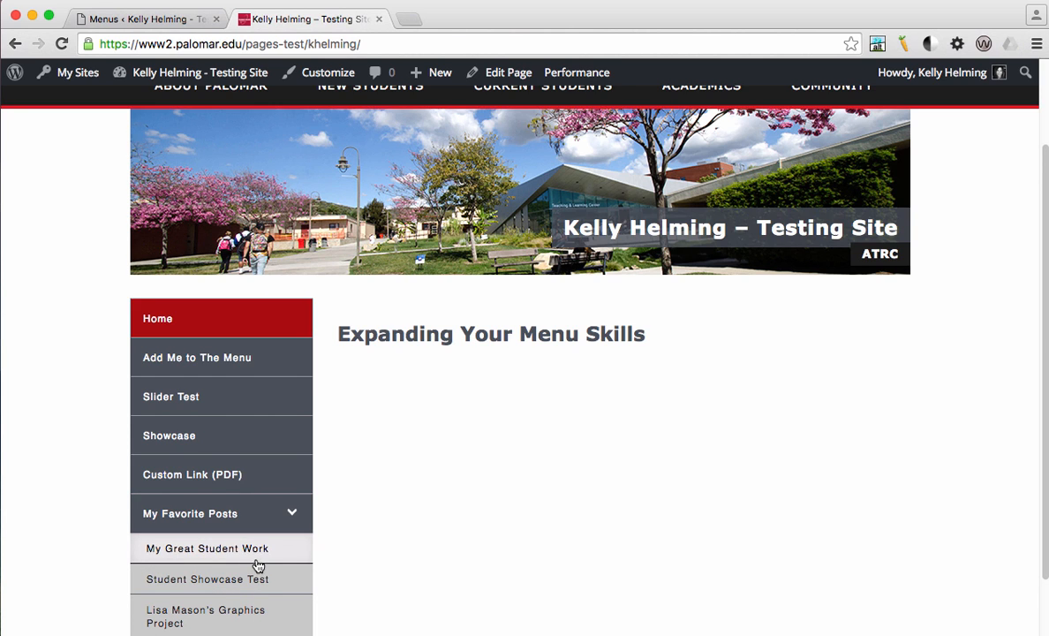
View the PDF behind the Custom Link (PDF) menu item, then return to the site and browse the Showcase category's posts.
{"action": "left_click", "coordinate": [272, 482]}
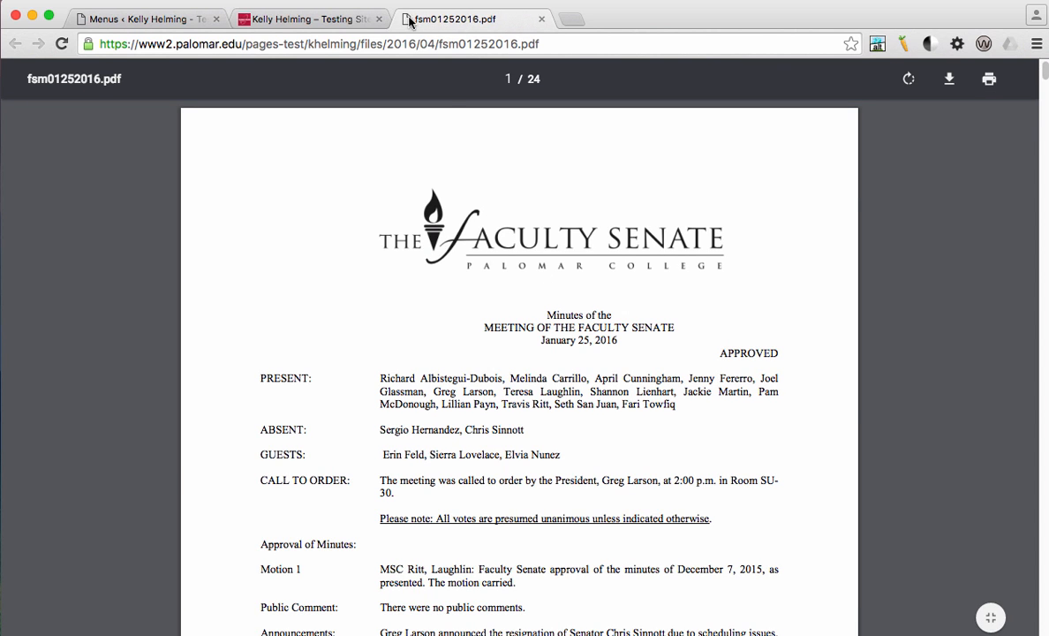
{"action": "left_click", "coordinate": [289, 21]}
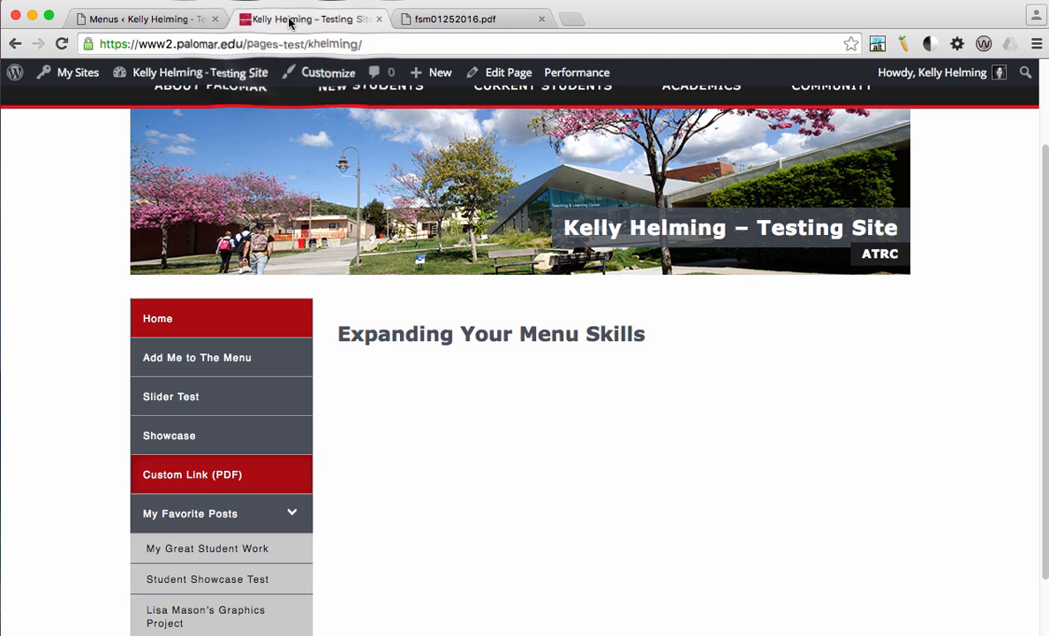
{"action": "left_click", "coordinate": [190, 439]}
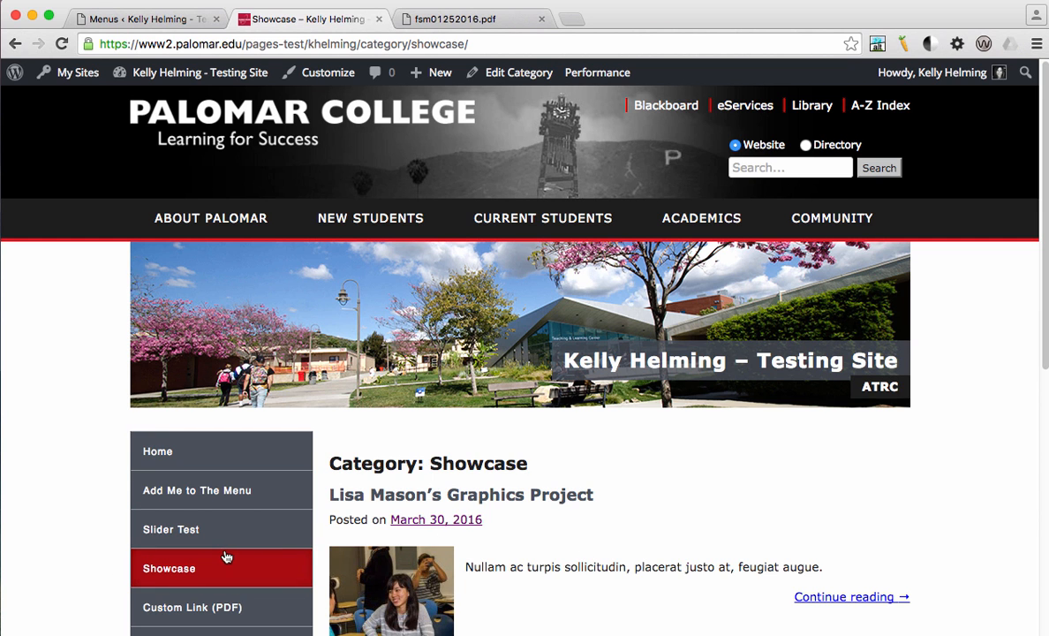
{"action": "scroll", "coordinate": [589, 543], "scroll_direction": "down", "scroll_amount": 10}
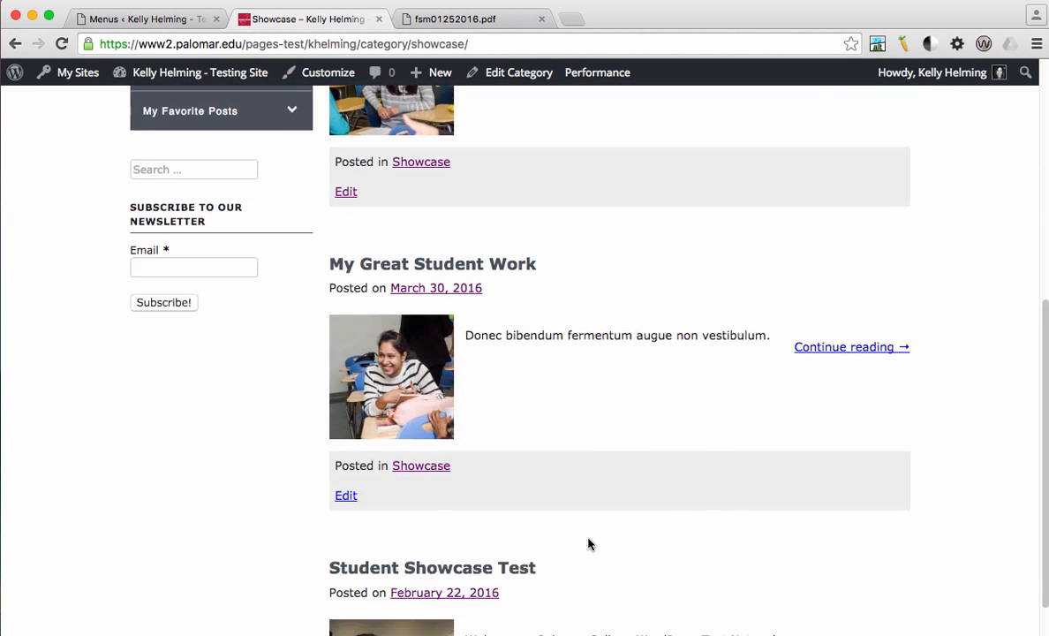
{"action": "scroll", "coordinate": [589, 544], "scroll_direction": "down", "scroll_amount": 3}
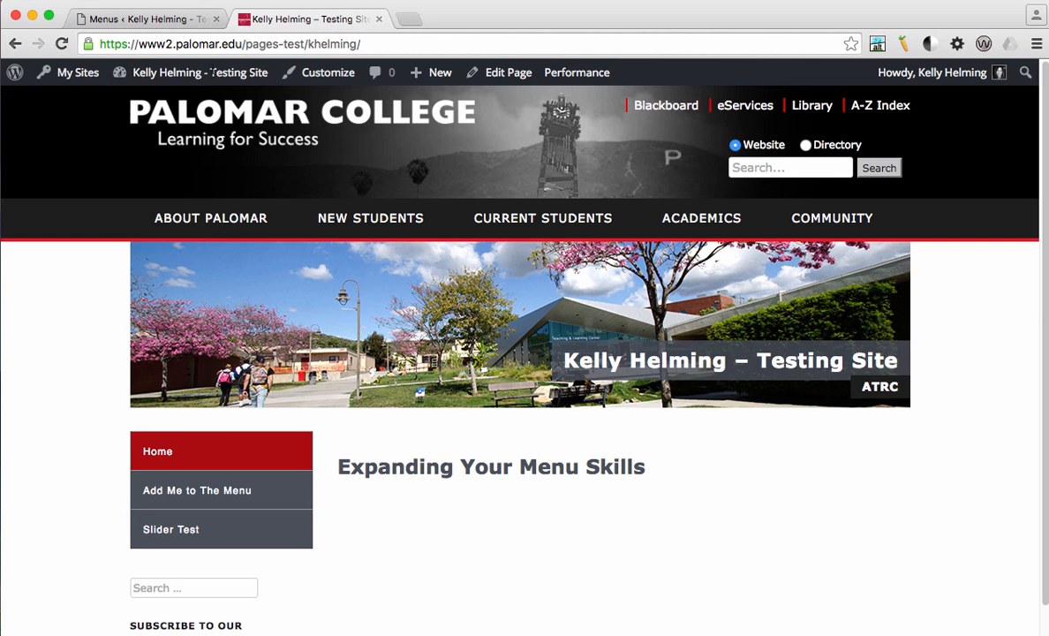
Add a custom link with URL # and link text My Favorite Posts to the Main Menu.
{"action": "left_click", "coordinate": [148, 19]}
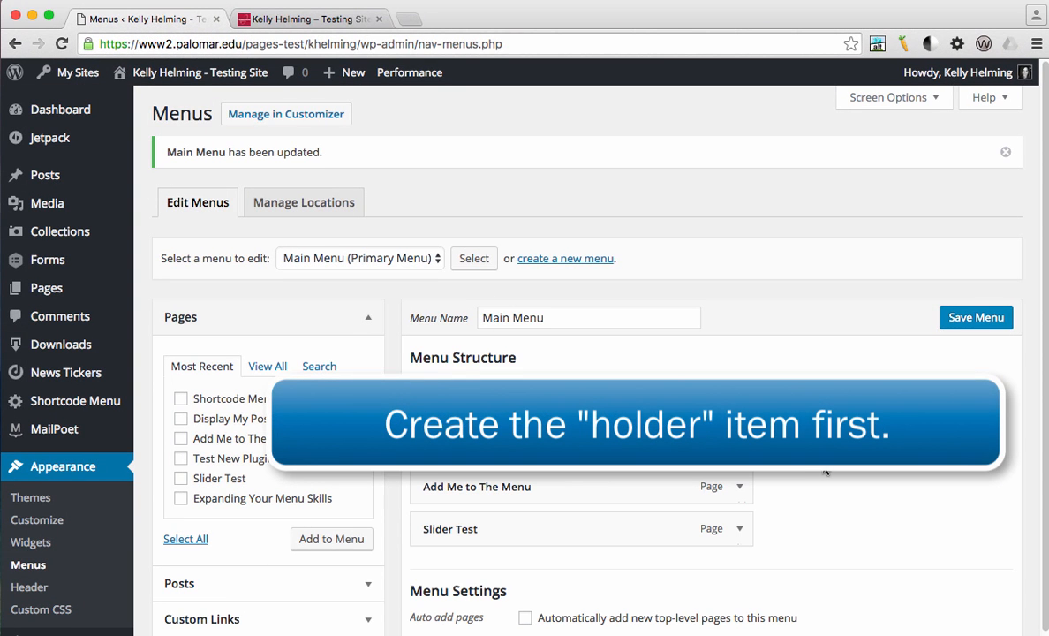
{"action": "scroll", "coordinate": [827, 473], "scroll_direction": "down", "scroll_amount": 3}
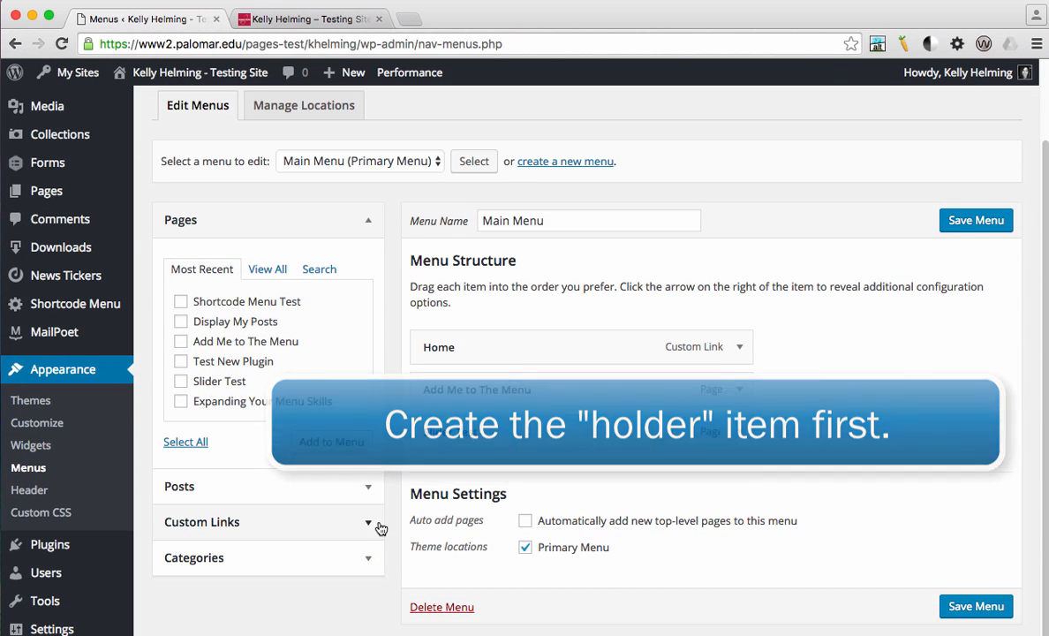
{"action": "left_click", "coordinate": [368, 525]}
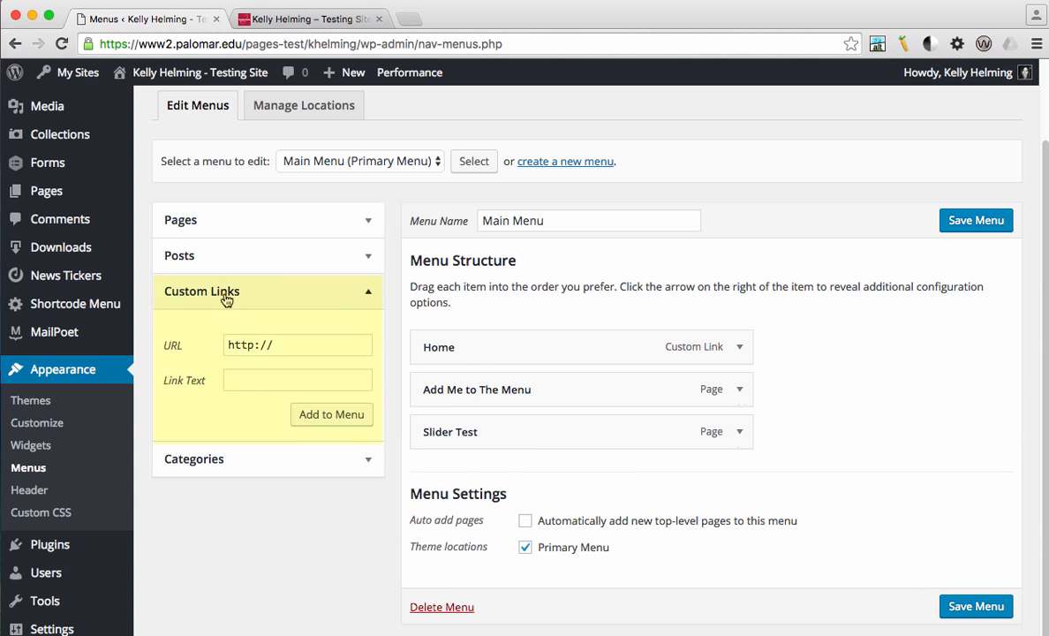
{"action": "left_click_drag", "start_coordinate": [287, 347], "coordinate": [225, 342]}
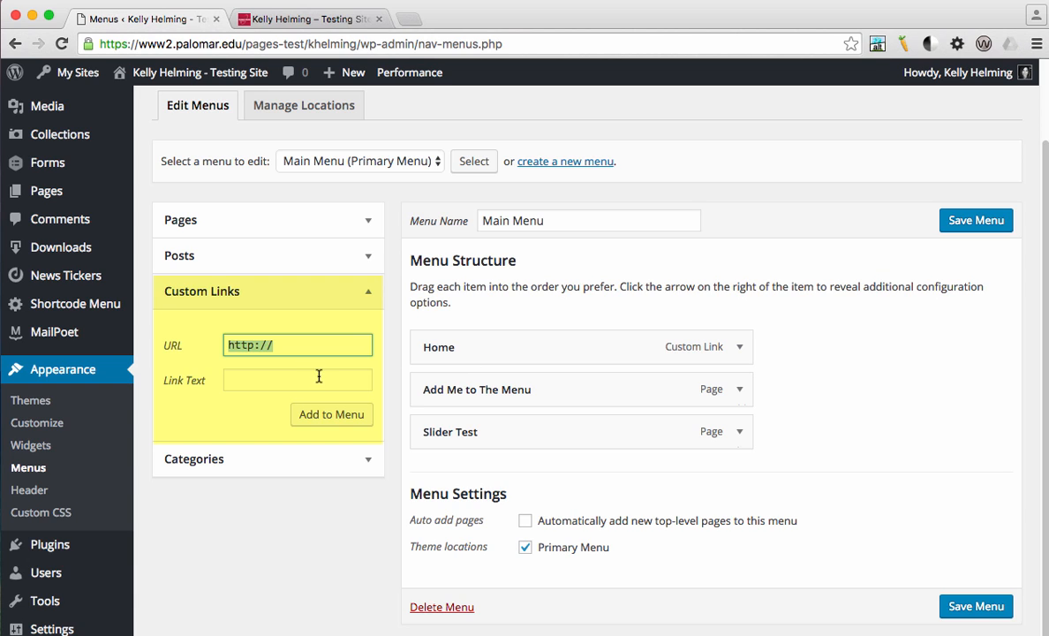
{"action": "type", "text": "#"}
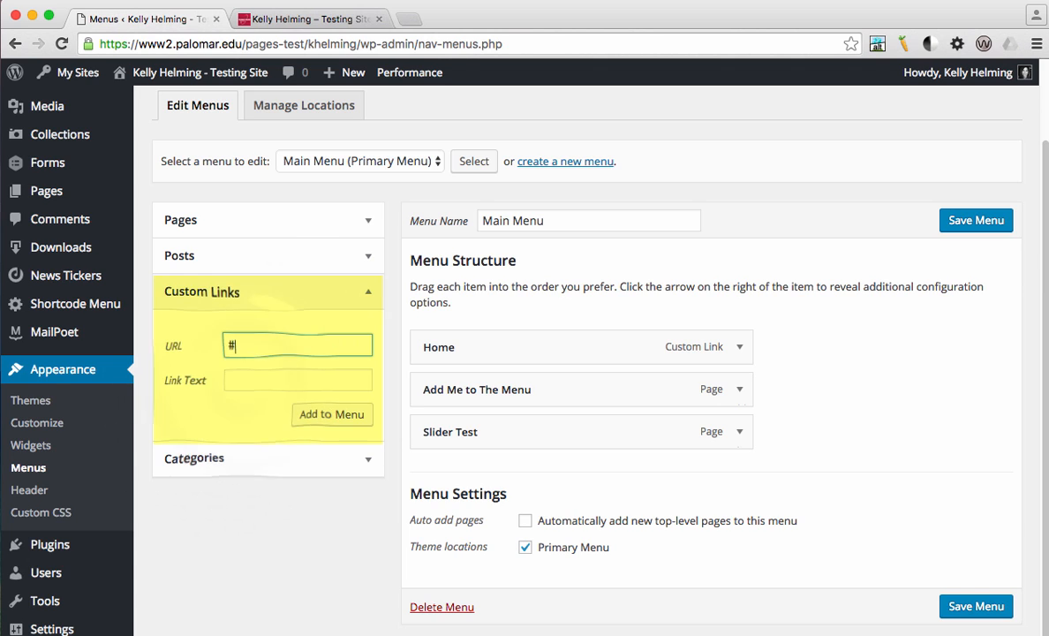
{"action": "key", "text": "Tab"}
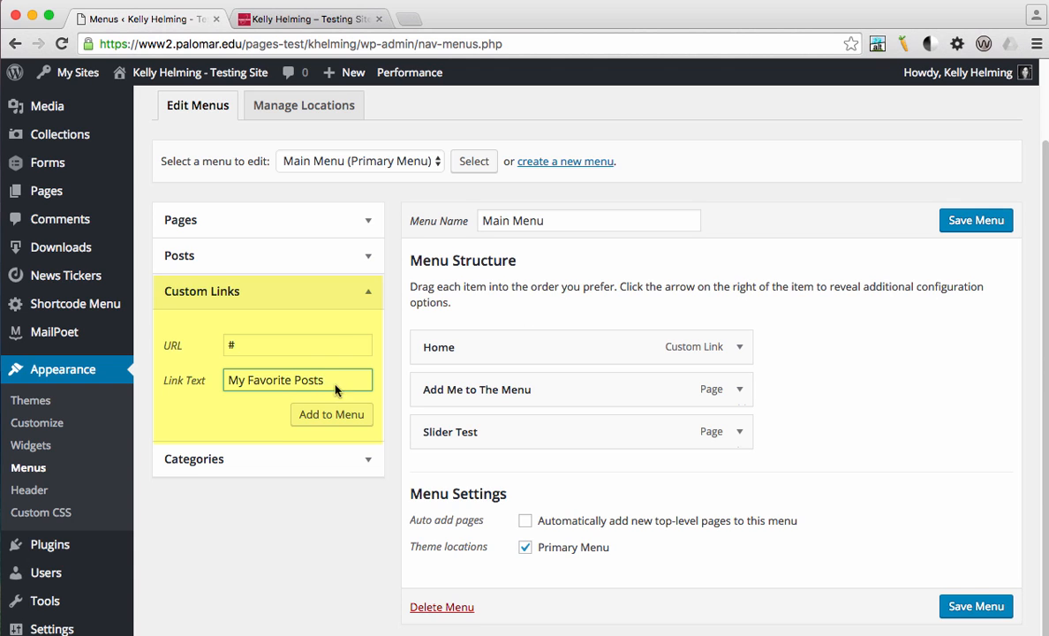
{"action": "left_click", "coordinate": [328, 415]}
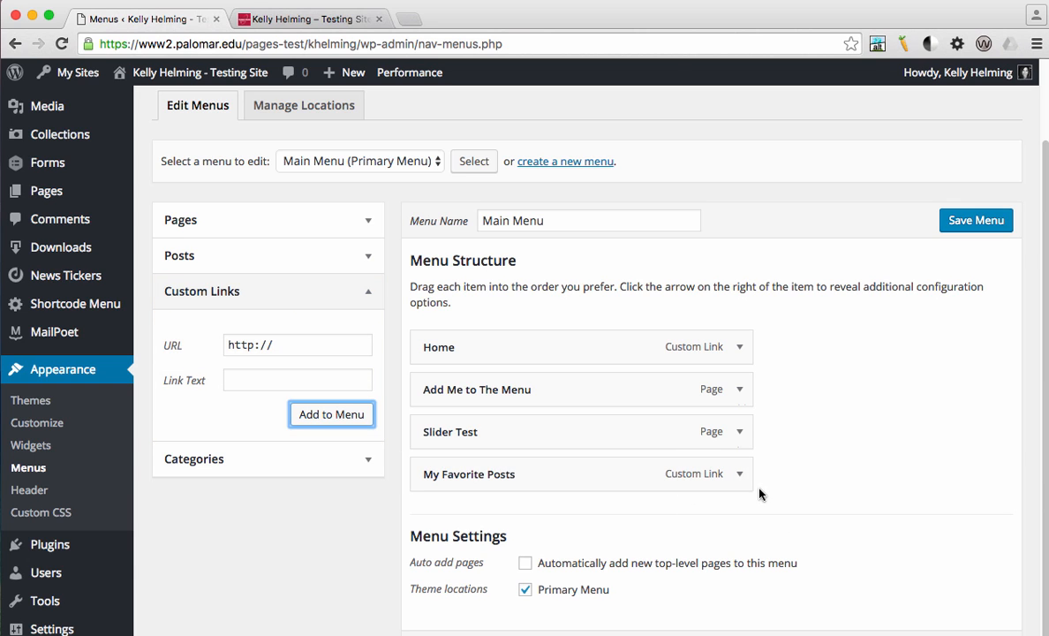
{"action": "left_click_drag", "start_coordinate": [740, 476], "coordinate": [539, 502]}
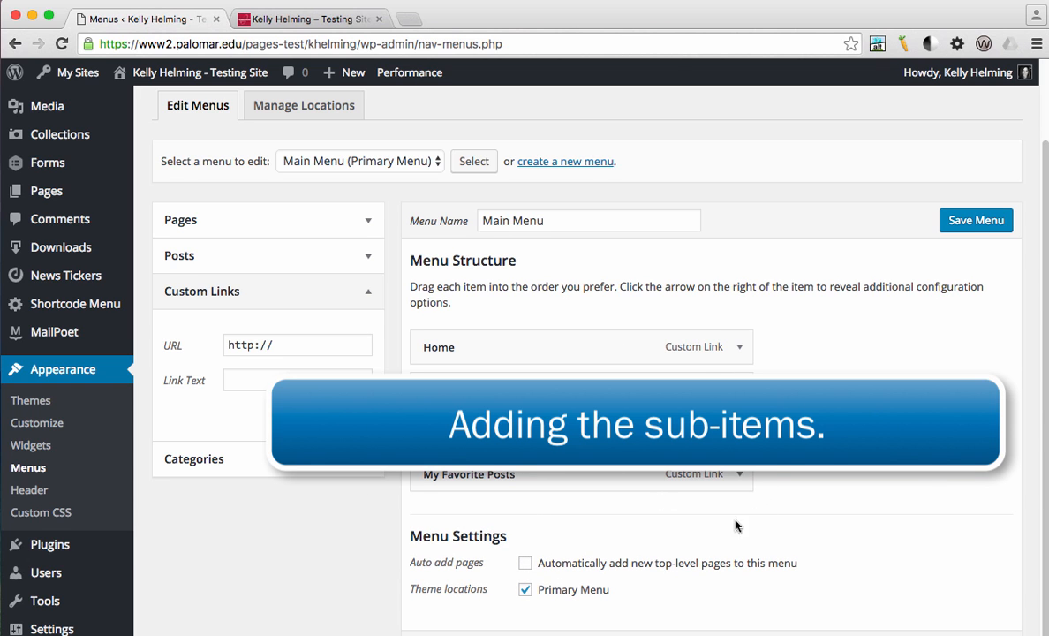
Add all four most recent posts to the Main Menu.
{"action": "scroll", "coordinate": [619, 474], "scroll_direction": "down", "scroll_amount": 3}
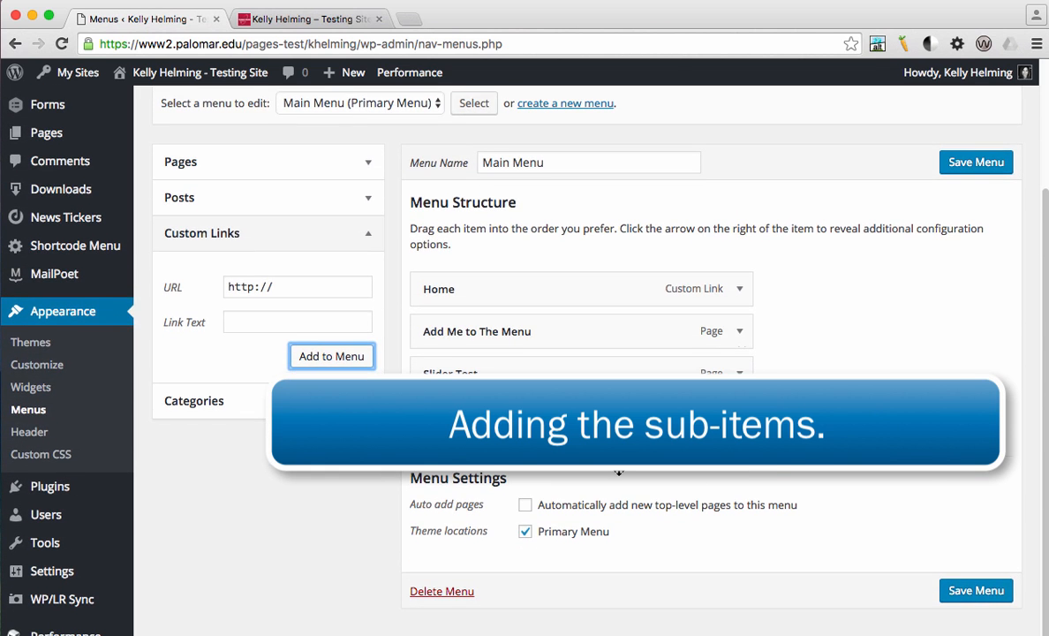
{"action": "left_click", "coordinate": [358, 203]}
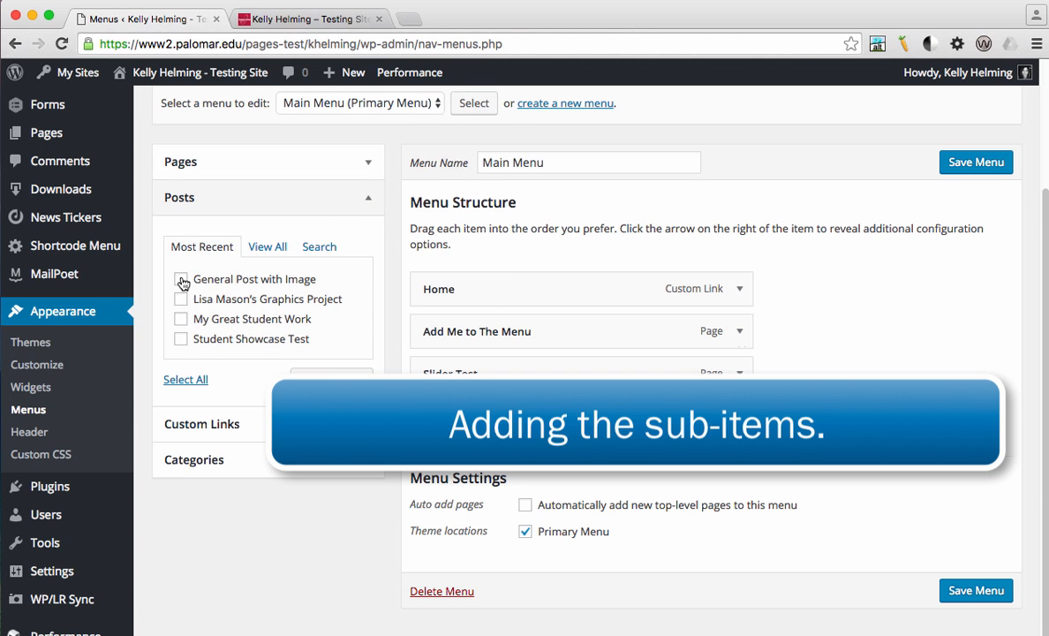
{"action": "left_click", "coordinate": [185, 380]}
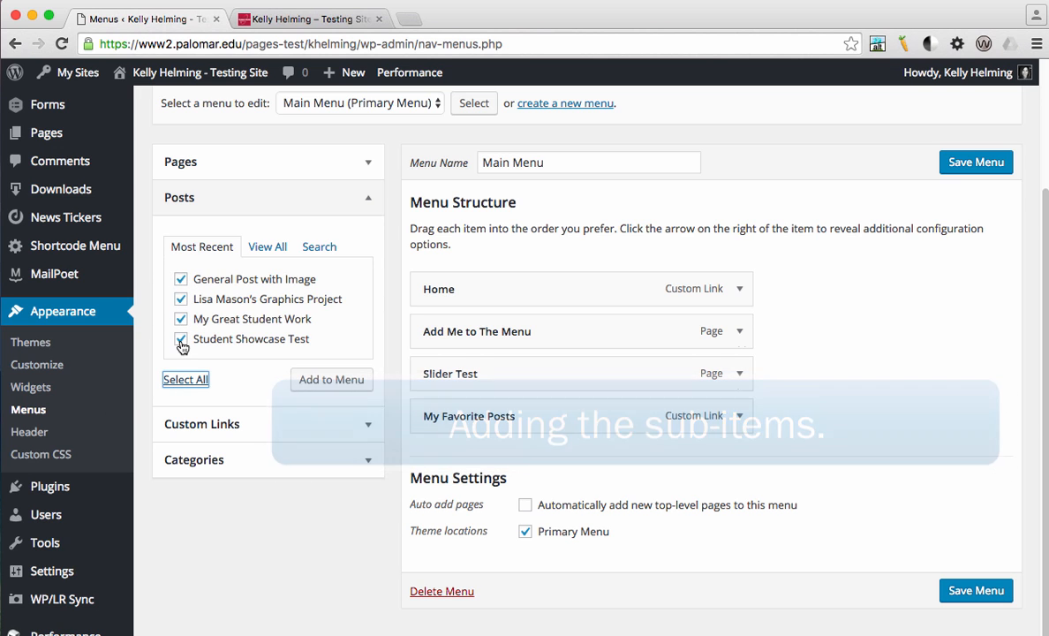
{"action": "left_click", "coordinate": [324, 385]}
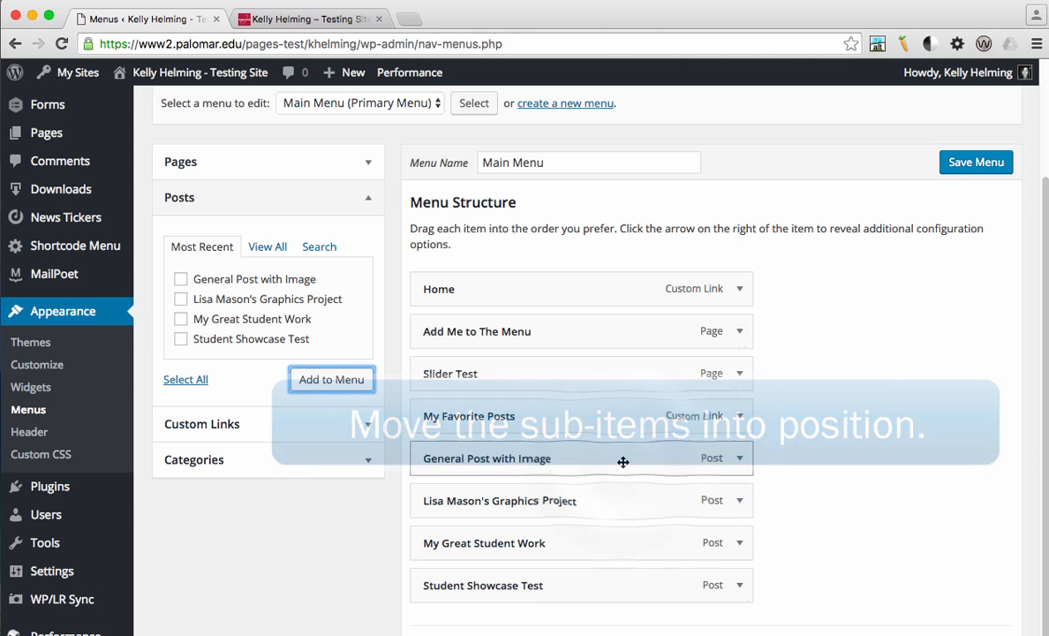
Nest the four added posts as sub-items under My Favorite Posts and save the menu.
{"action": "left_click_drag", "start_coordinate": [621, 460], "coordinate": [661, 481]}
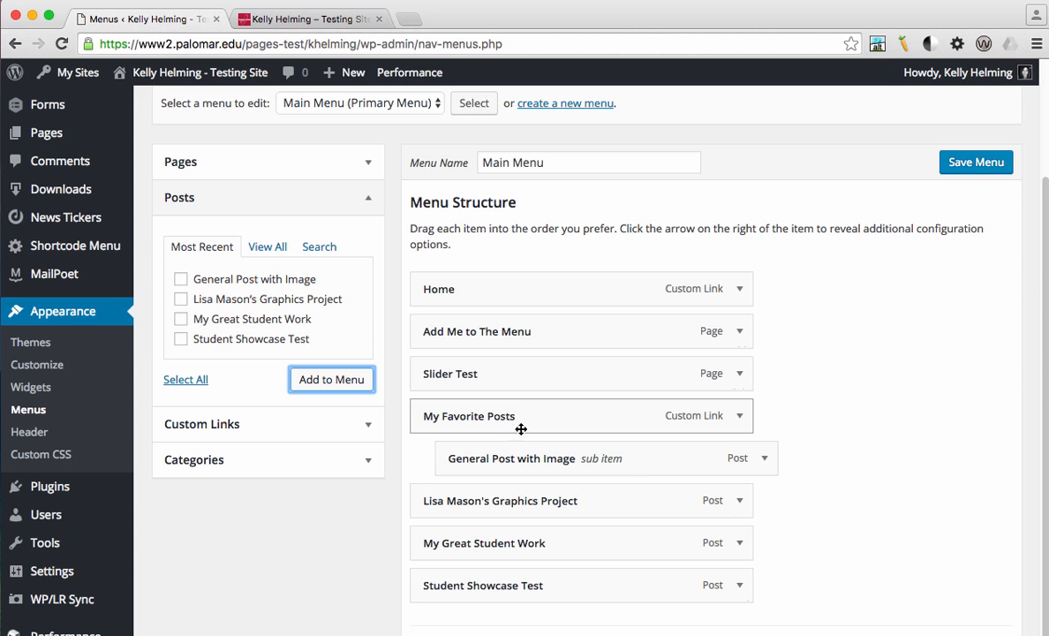
{"action": "left_click_drag", "start_coordinate": [564, 500], "coordinate": [607, 515]}
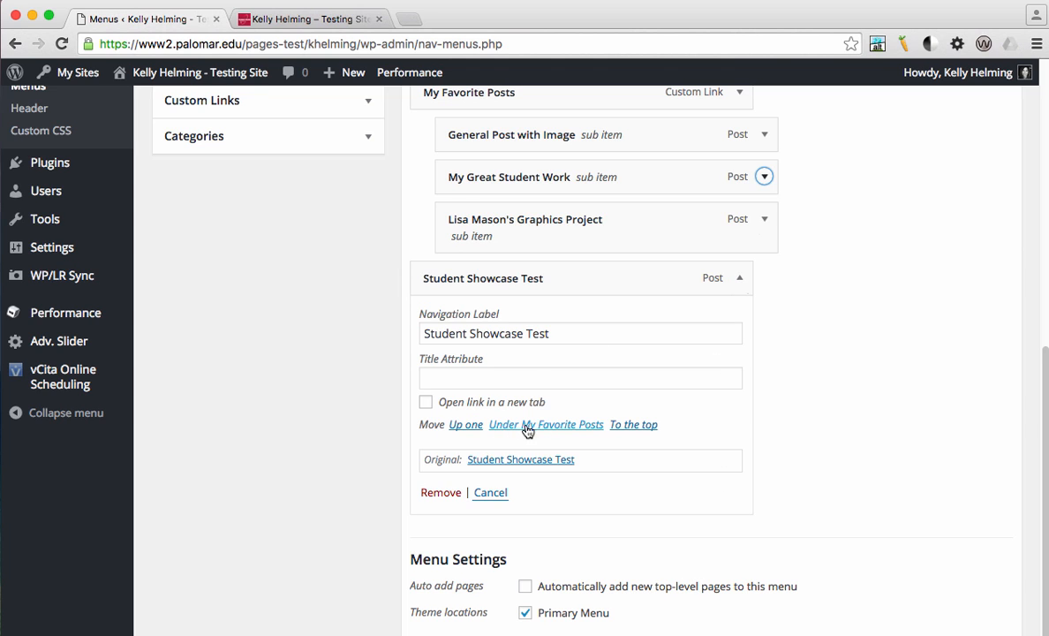
{"action": "left_click", "coordinate": [573, 430]}
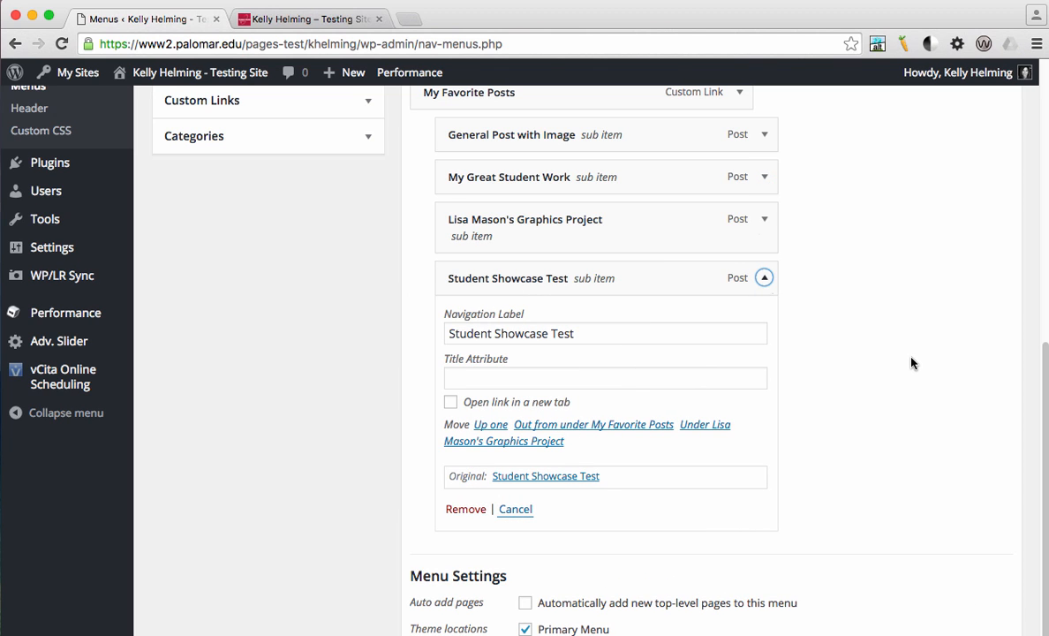
{"action": "scroll", "coordinate": [912, 358], "scroll_direction": "up", "scroll_amount": 5}
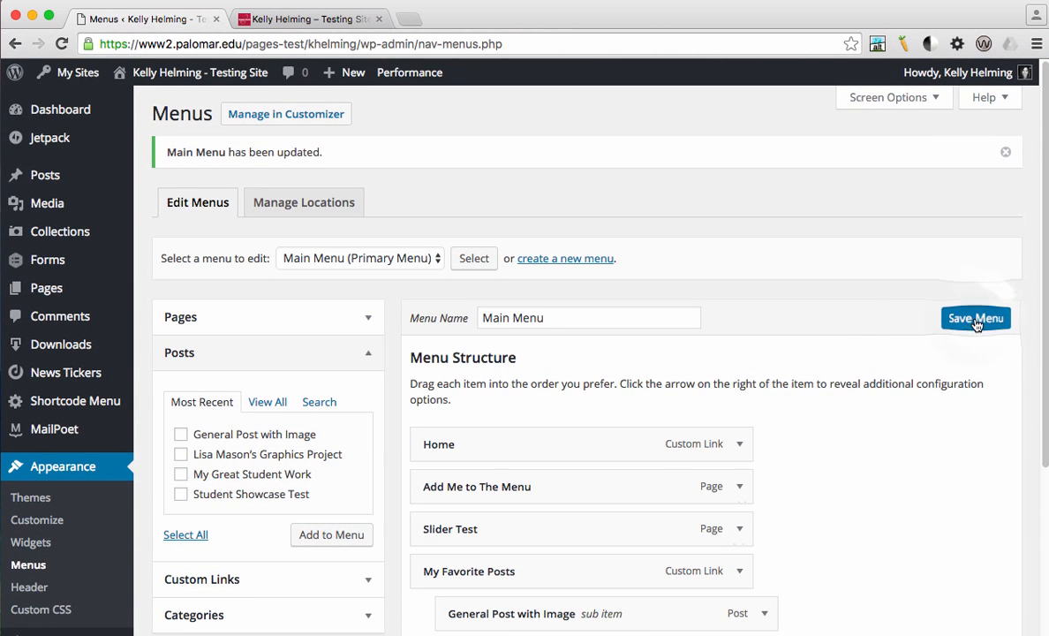
{"action": "left_click", "coordinate": [976, 319]}
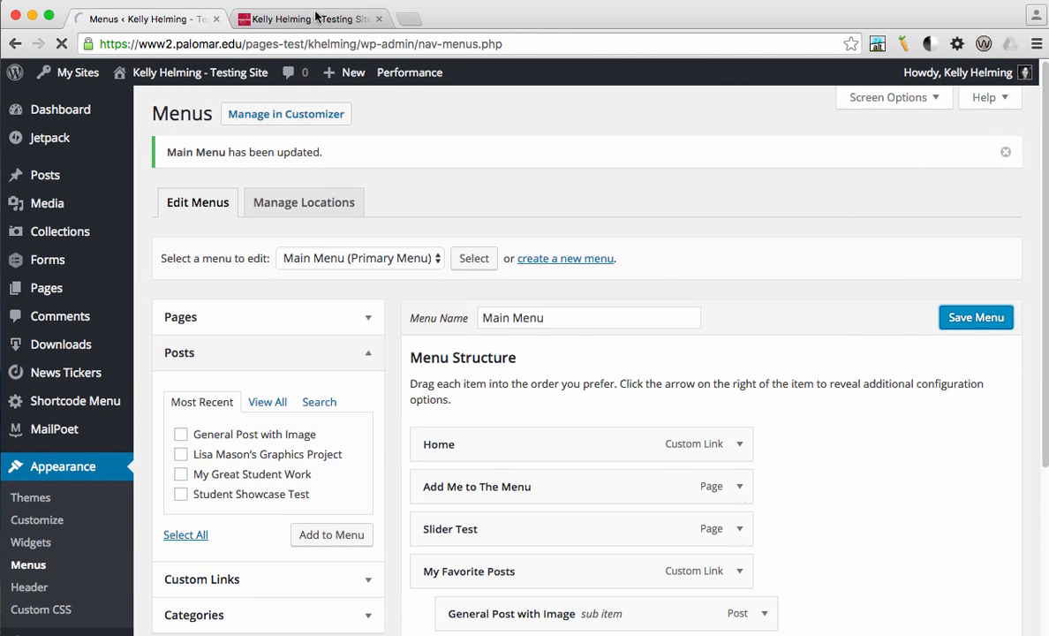
Reload the site page, check that My Favorite Posts expands and collapses, and open its My Great Student Work sub-item.
{"action": "left_click", "coordinate": [295, 20]}
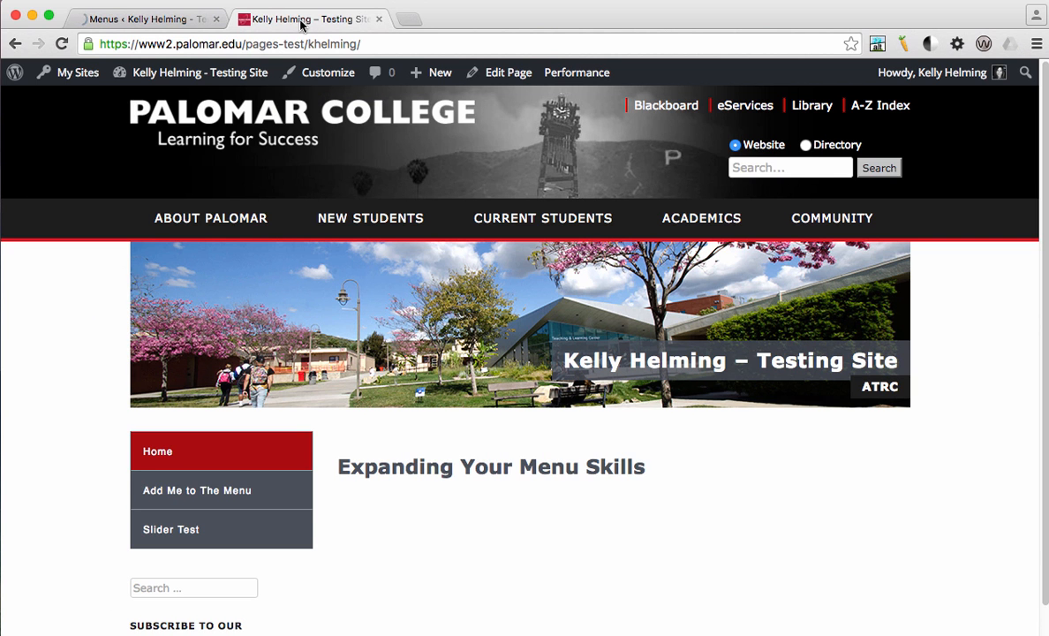
{"action": "left_click", "coordinate": [62, 44]}
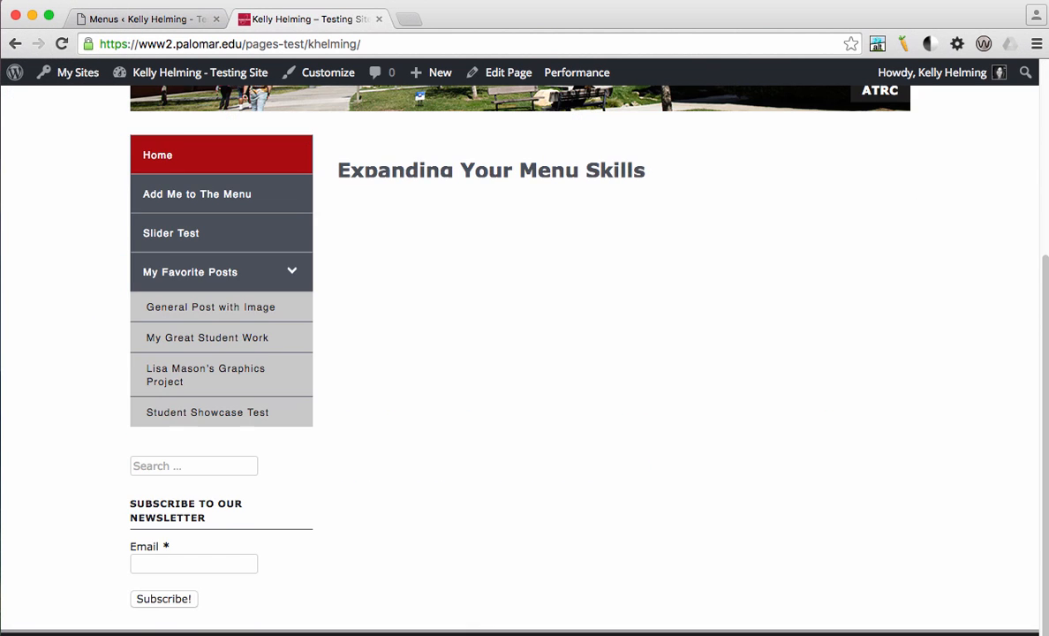
{"action": "left_click", "coordinate": [294, 273]}
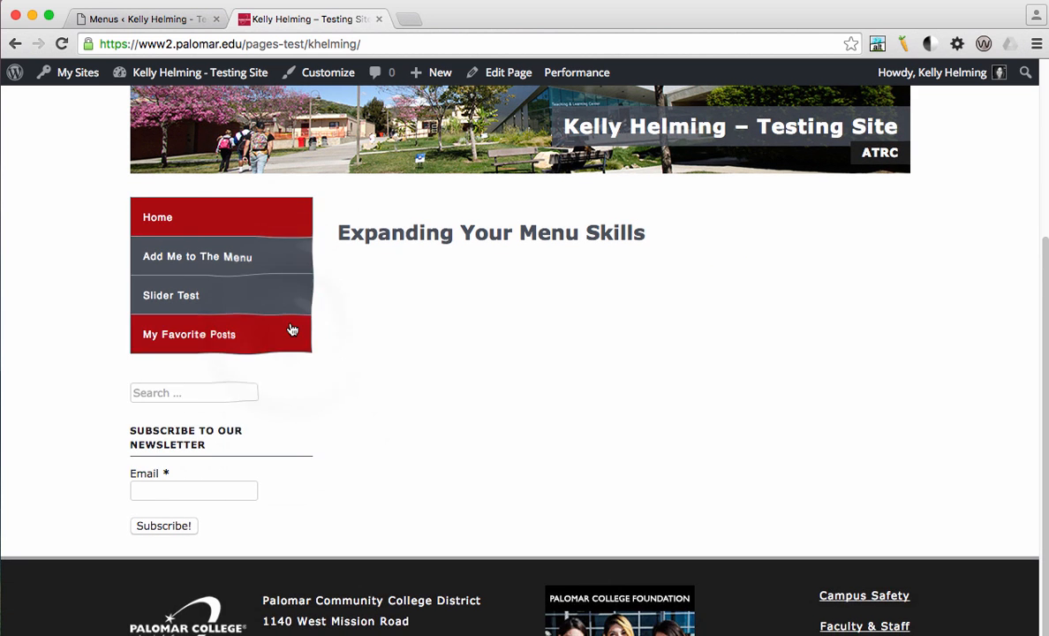
{"action": "double_click", "coordinate": [293, 332]}
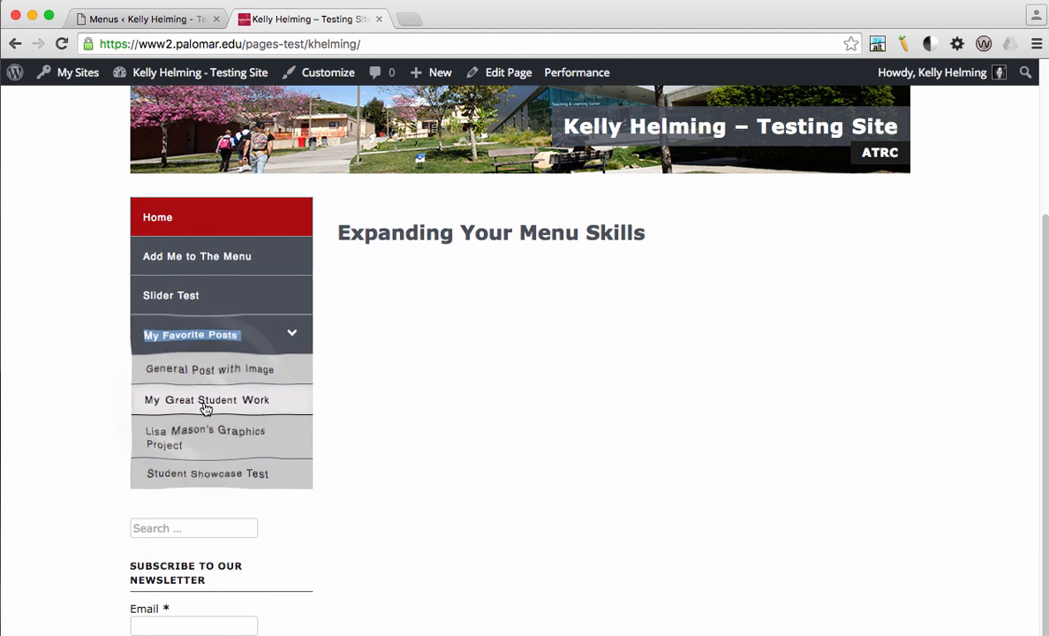
{"action": "left_click", "coordinate": [218, 408]}
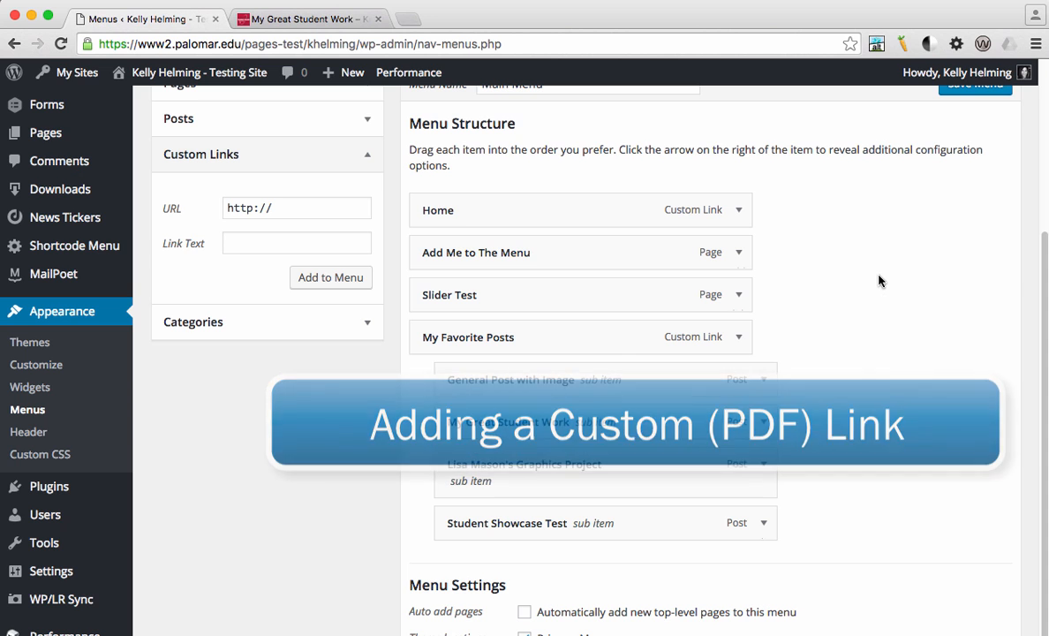
{"action": "scroll", "coordinate": [877, 292], "scroll_direction": "up", "scroll_amount": 4}
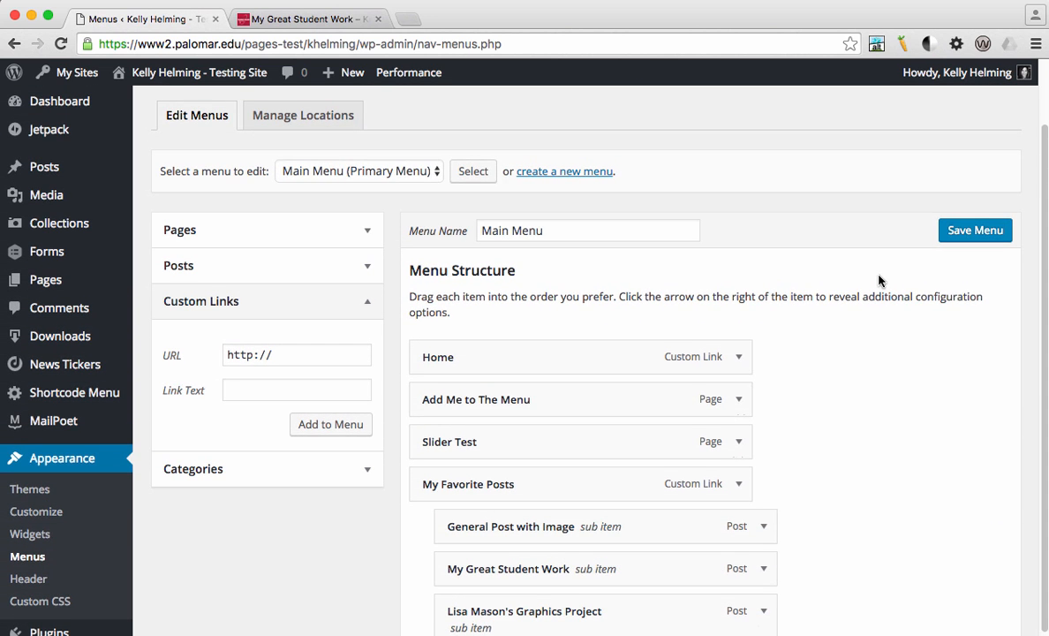
{"action": "scroll", "coordinate": [879, 281], "scroll_direction": "up", "scroll_amount": 2}
{"action": "scroll", "coordinate": [879, 280], "scroll_direction": "down", "scroll_amount": 2}
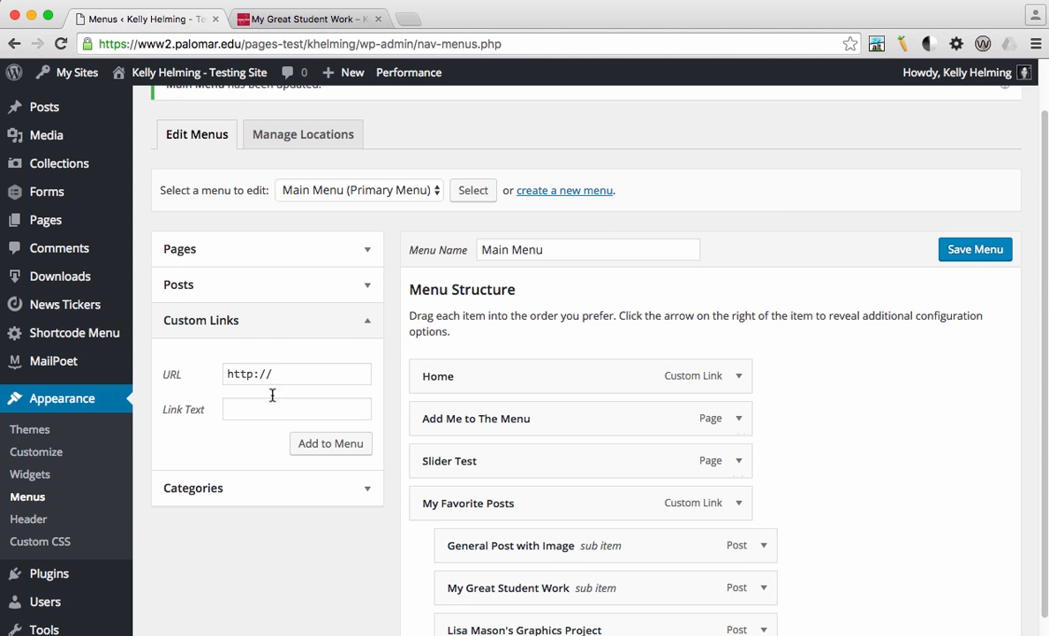
{"action": "left_click", "coordinate": [363, 330]}
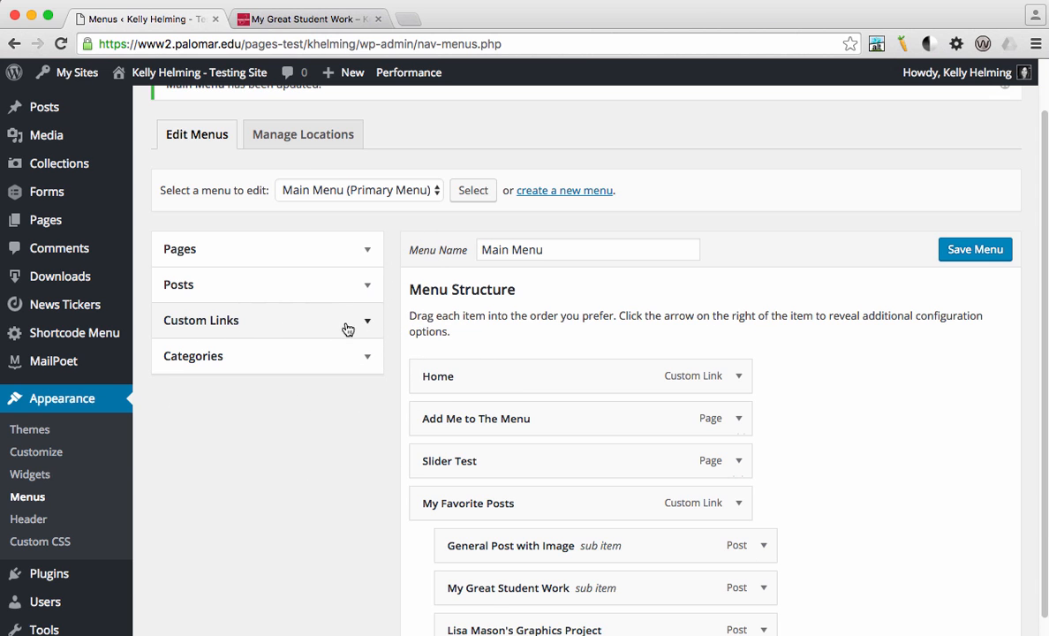
{"action": "left_click", "coordinate": [367, 325]}
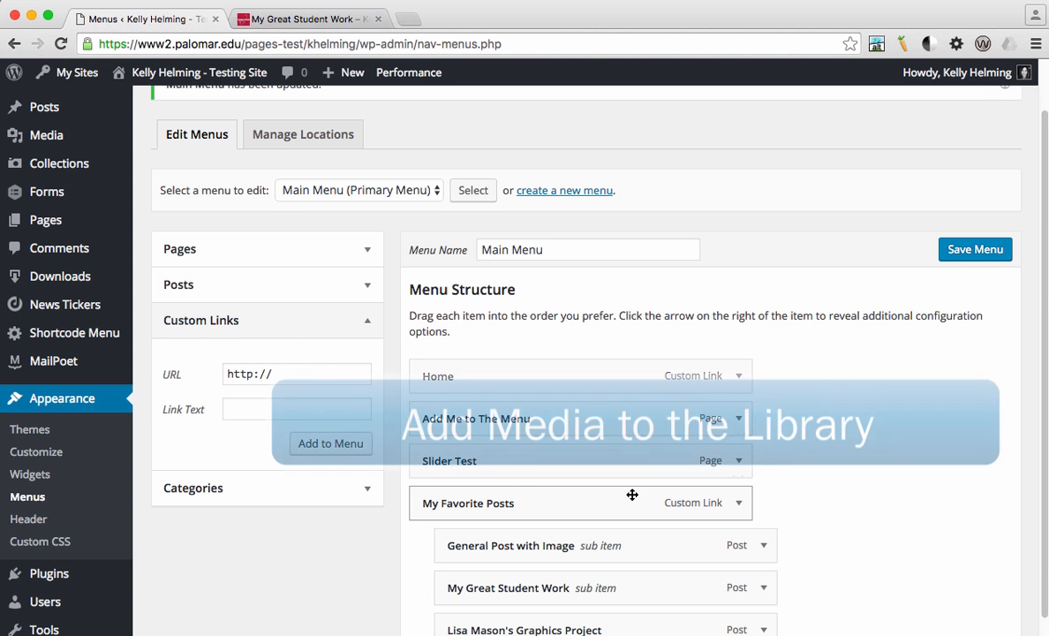
{"action": "scroll", "coordinate": [811, 475], "scroll_direction": "down", "scroll_amount": 2}
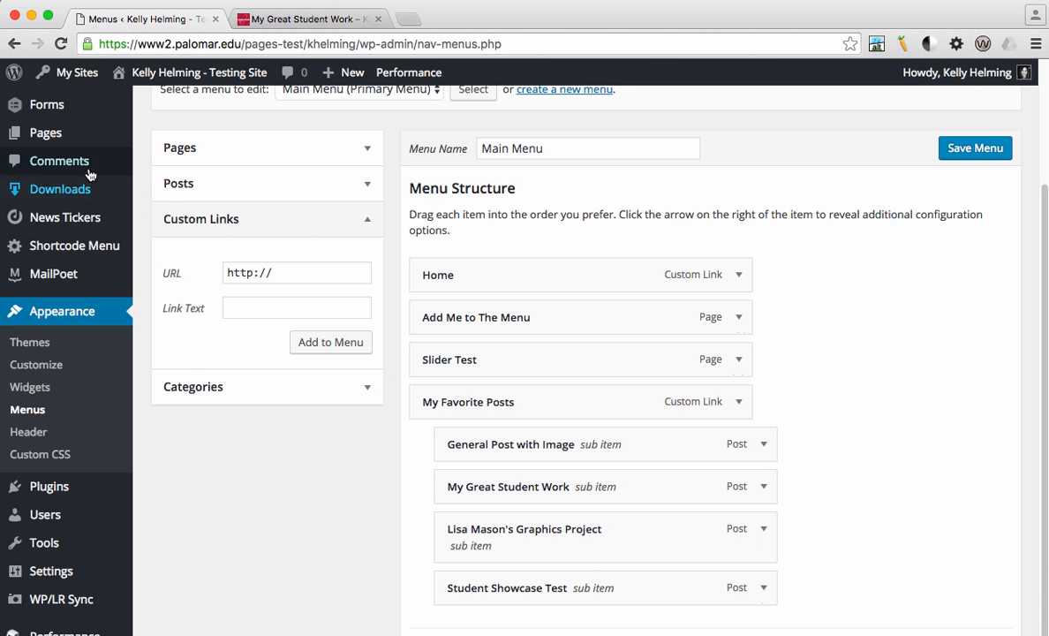
Upload Schedule2016FALLFrontBack6-10-16.pdf from the Desktop folder to the Media Library.
{"action": "mouse_move", "coordinate": [65, 150]}
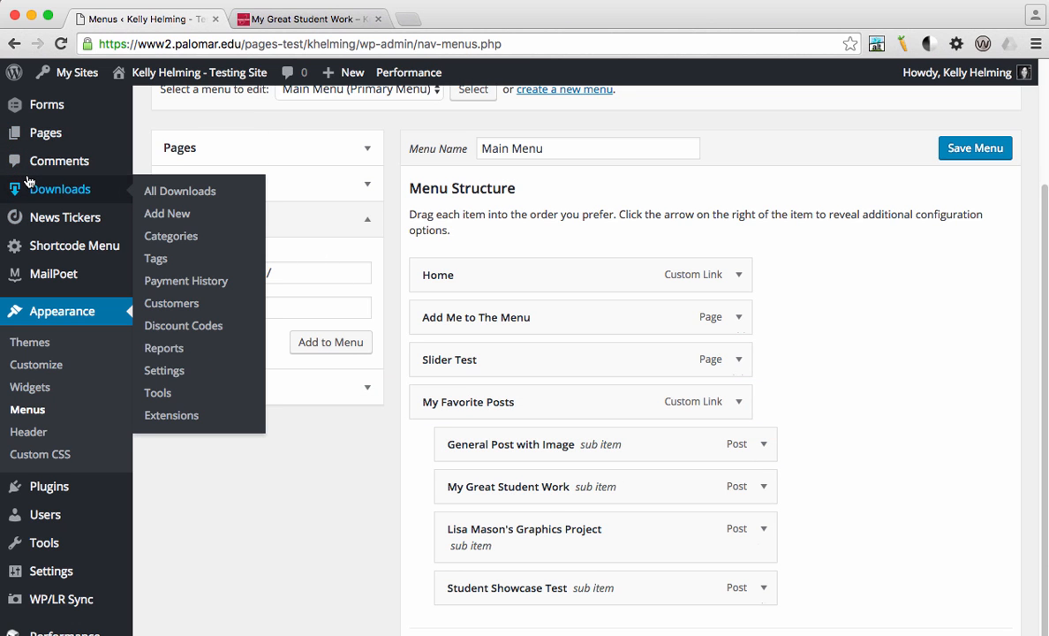
{"action": "scroll", "coordinate": [26, 181], "scroll_direction": "up", "scroll_amount": 3}
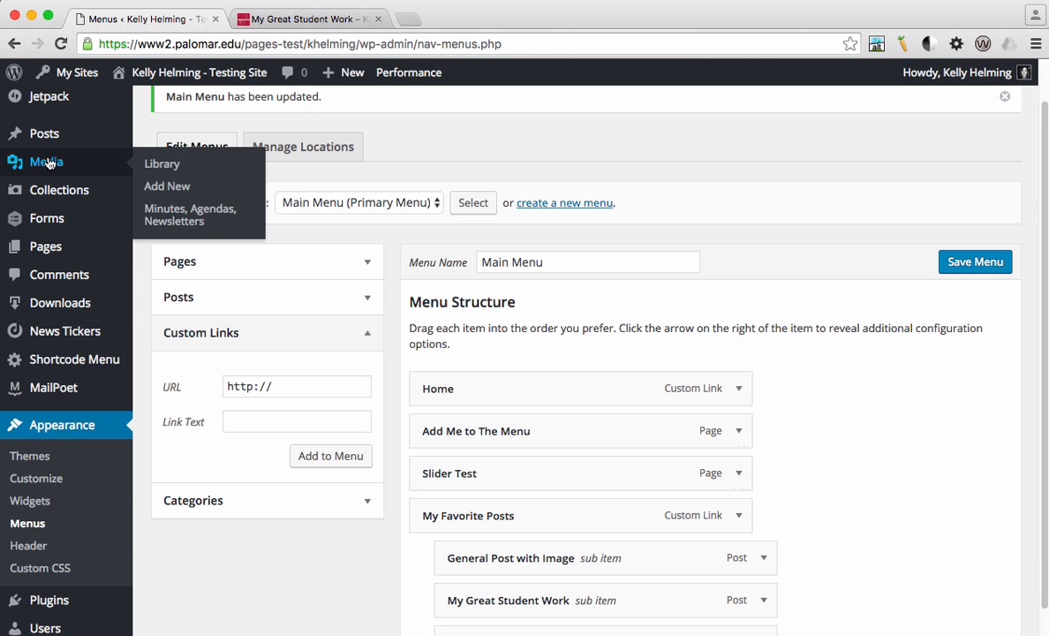
{"action": "left_click", "coordinate": [46, 155]}
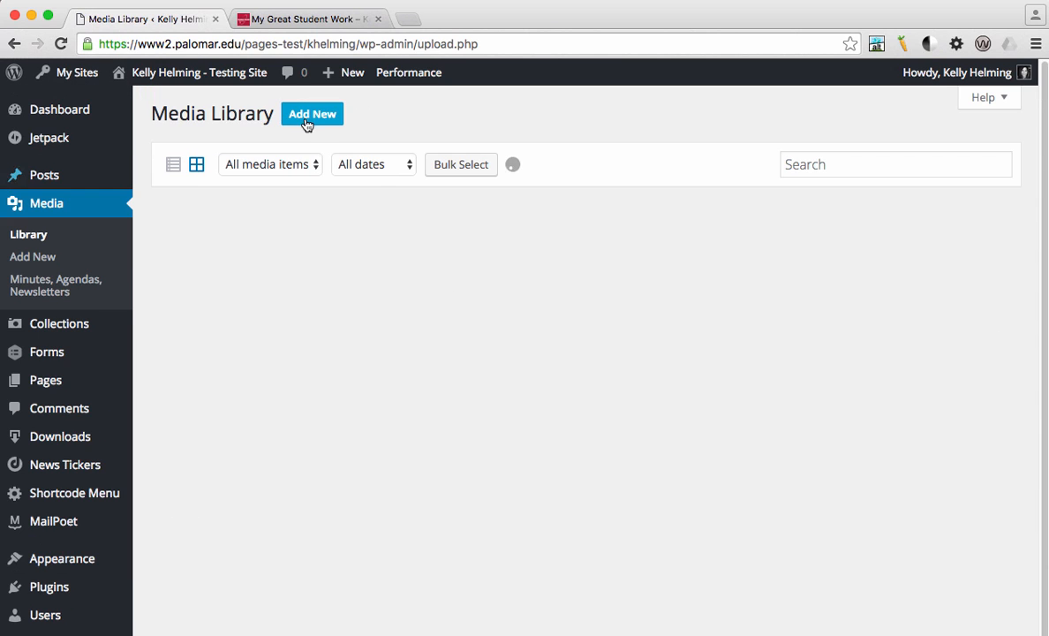
{"action": "left_click", "coordinate": [307, 123]}
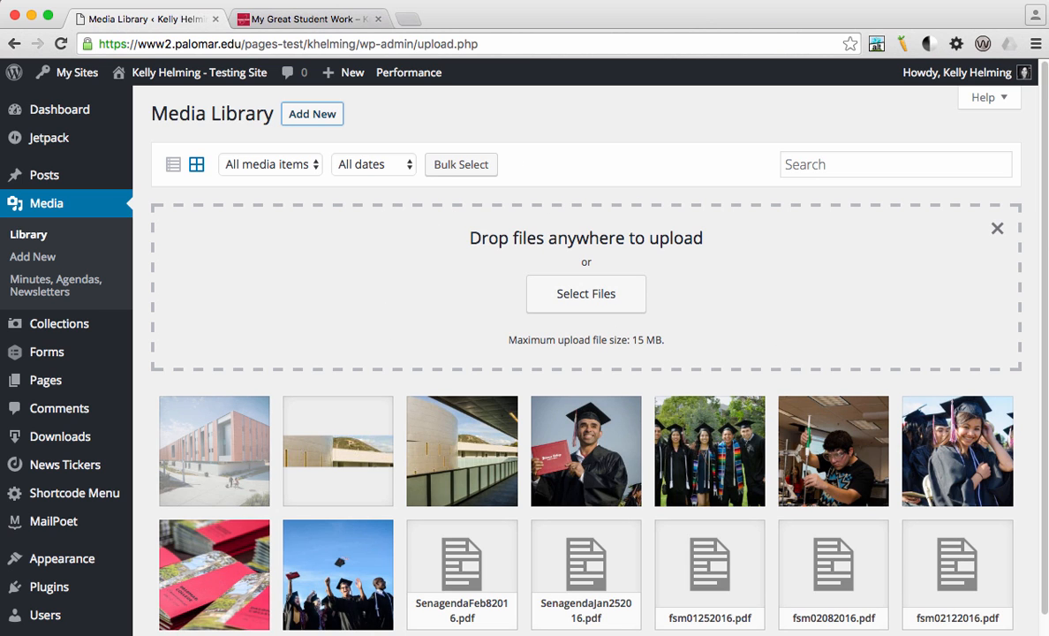
{"action": "left_click", "coordinate": [586, 293]}
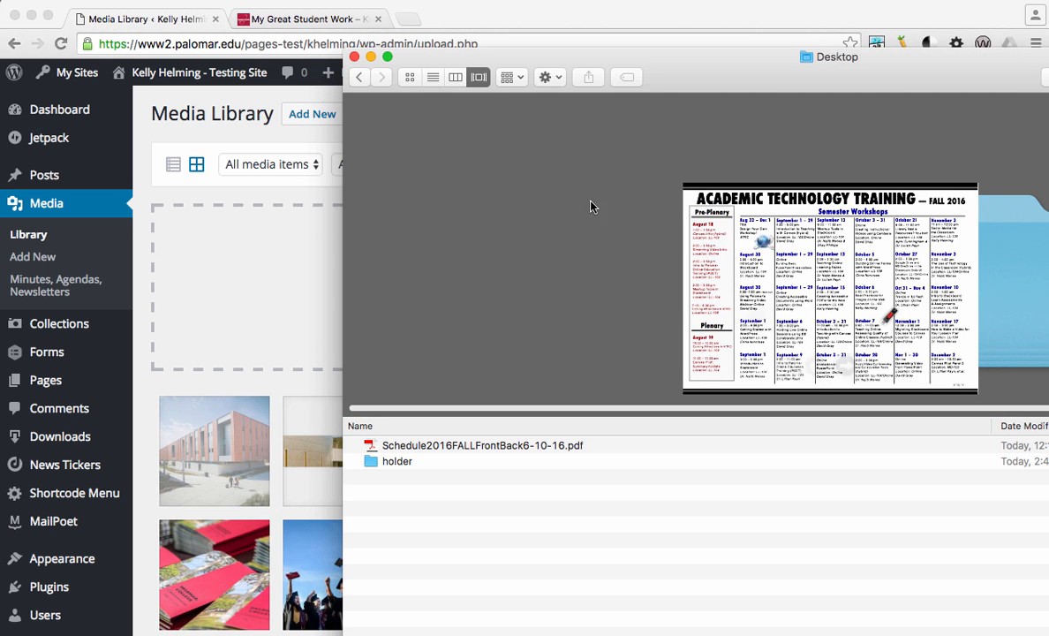
{"action": "left_click", "coordinate": [444, 447]}
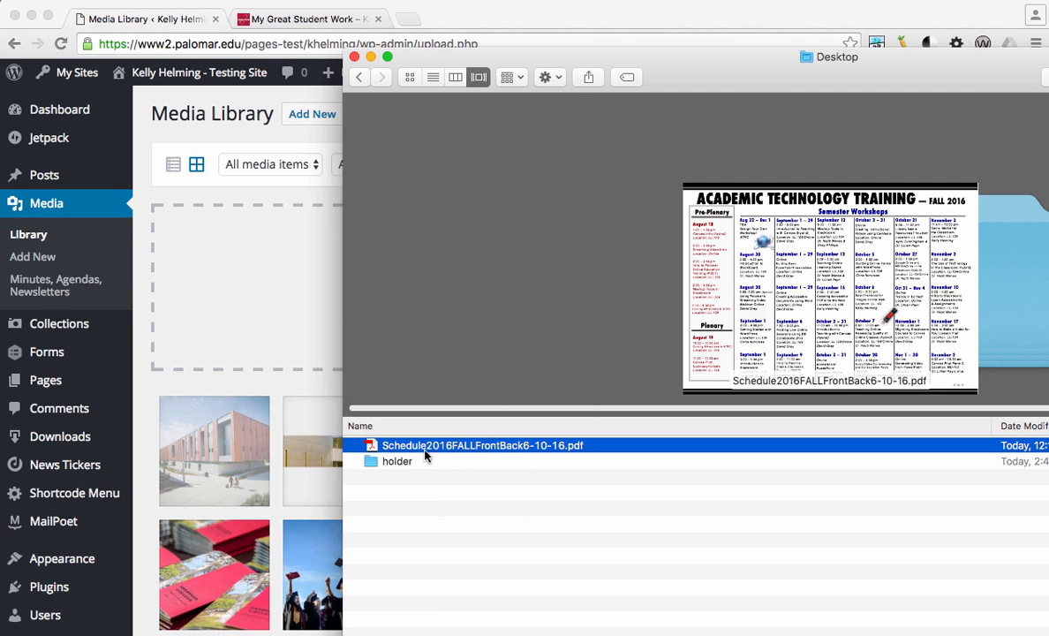
{"action": "left_click_drag", "start_coordinate": [431, 449], "coordinate": [258, 288]}
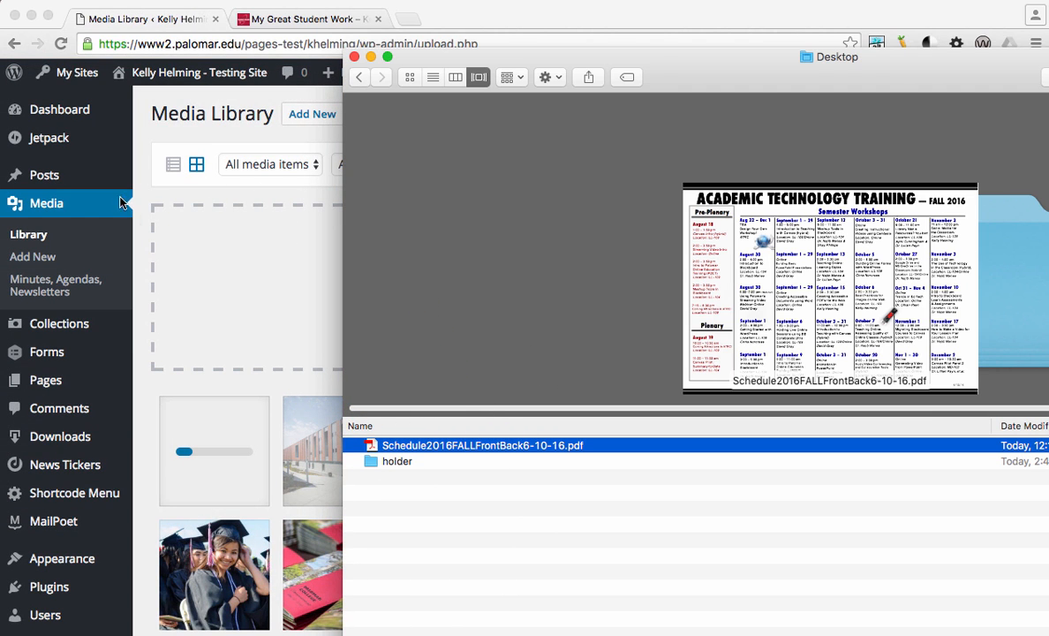
{"action": "left_click", "coordinate": [198, 338]}
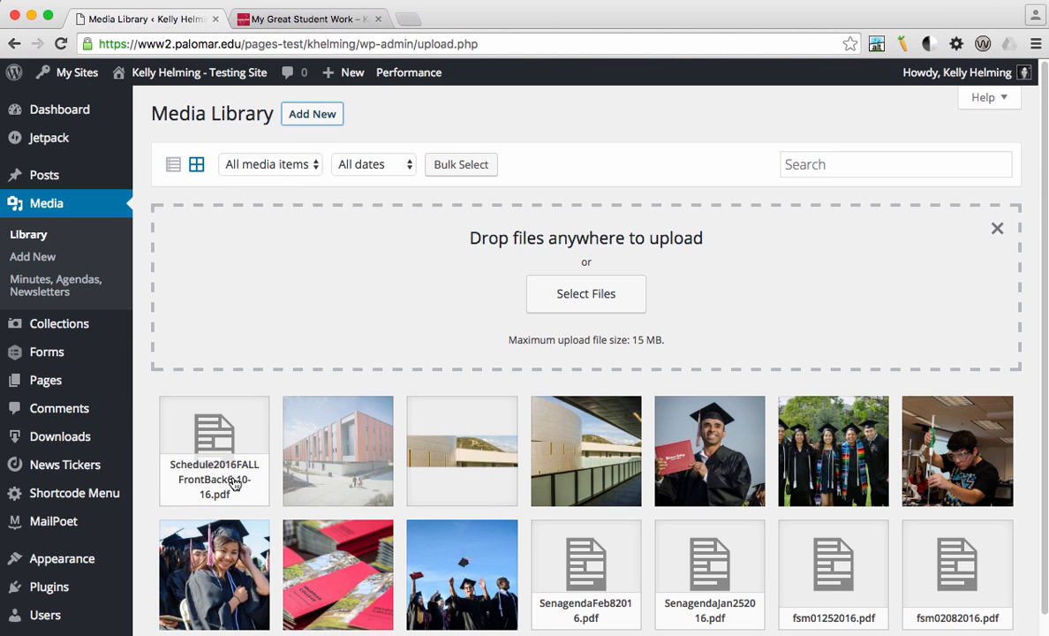
Copy the file URL from the attachment details of the uploaded Schedule2016FALLFrontBack6-10-16.pdf and close the details.
{"action": "left_click", "coordinate": [249, 432]}
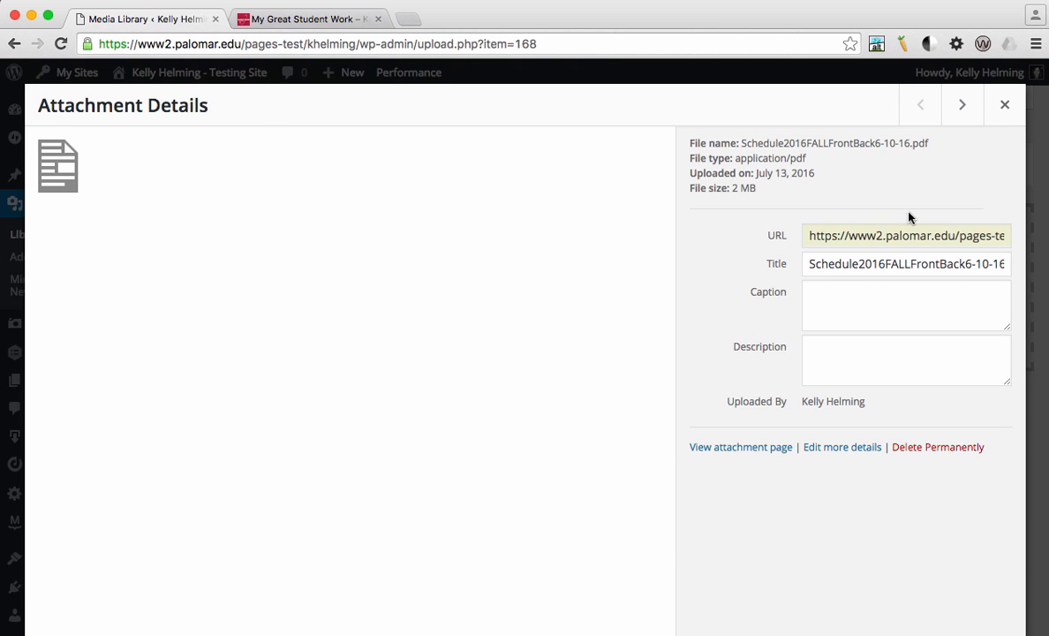
{"action": "left_click", "coordinate": [834, 236]}
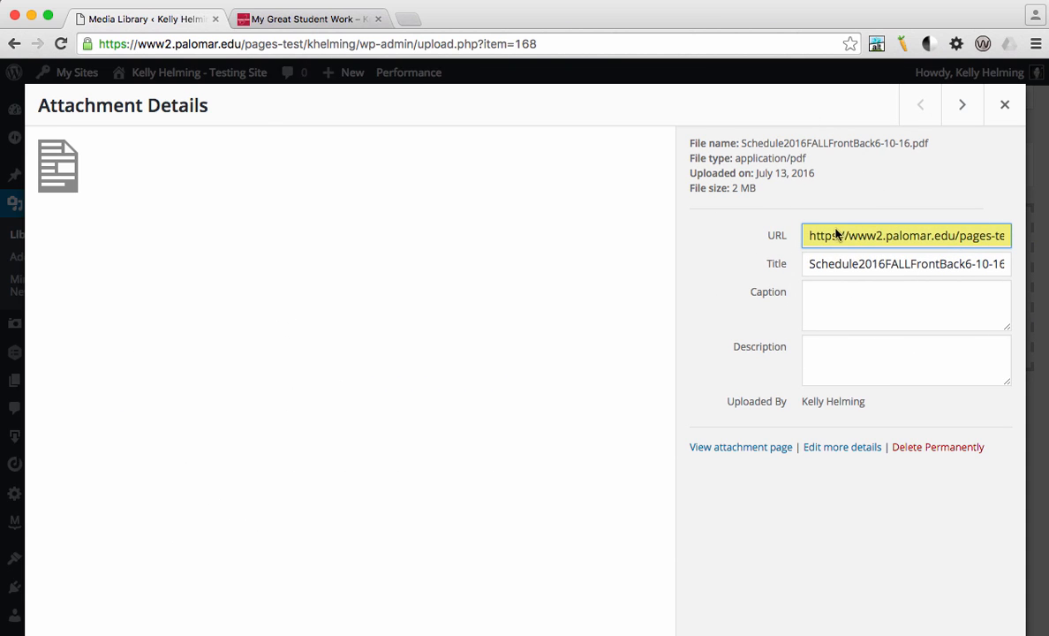
{"action": "left_click_drag", "start_coordinate": [810, 237], "coordinate": [971, 240]}
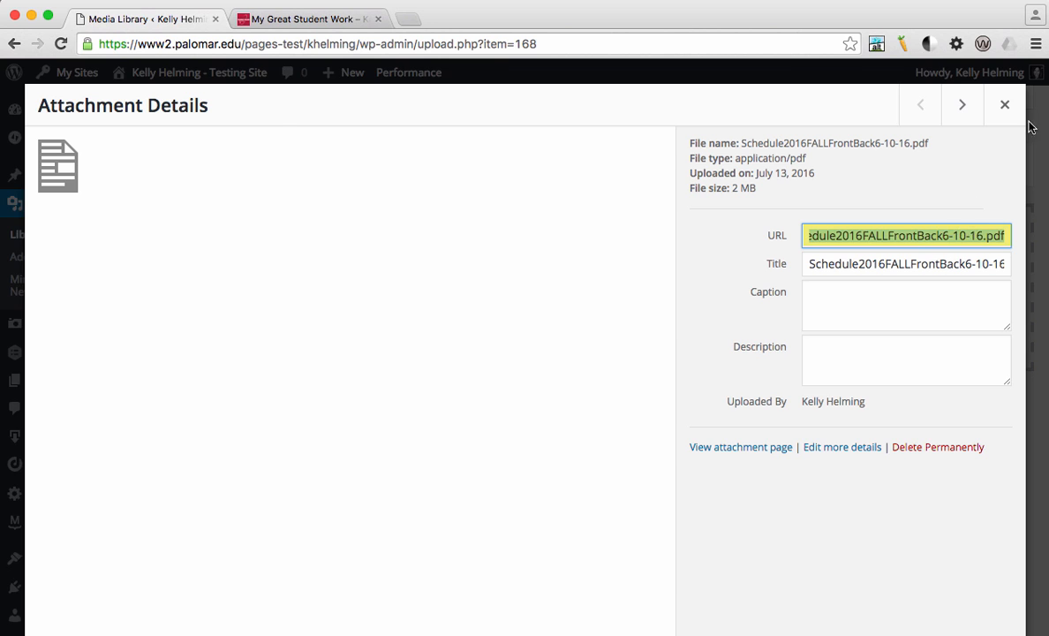
{"action": "left_click", "coordinate": [1005, 106]}
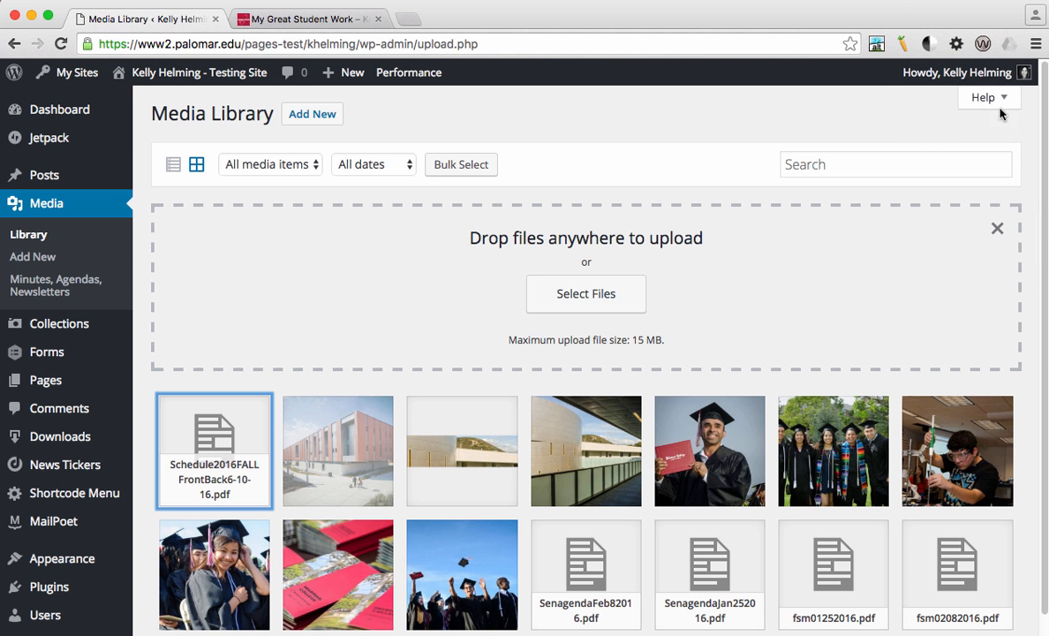
Add a custom link to the Main Menu with the copied PDF URL and the link text ATRC Training (PDF).
{"action": "mouse_move", "coordinate": [62, 558]}
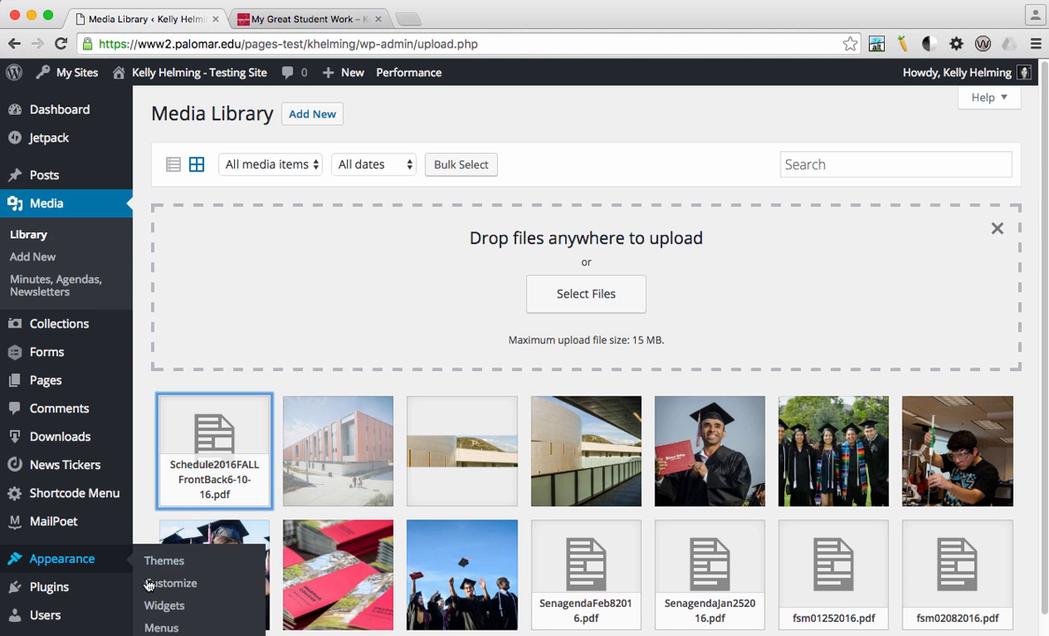
{"action": "left_click", "coordinate": [161, 627]}
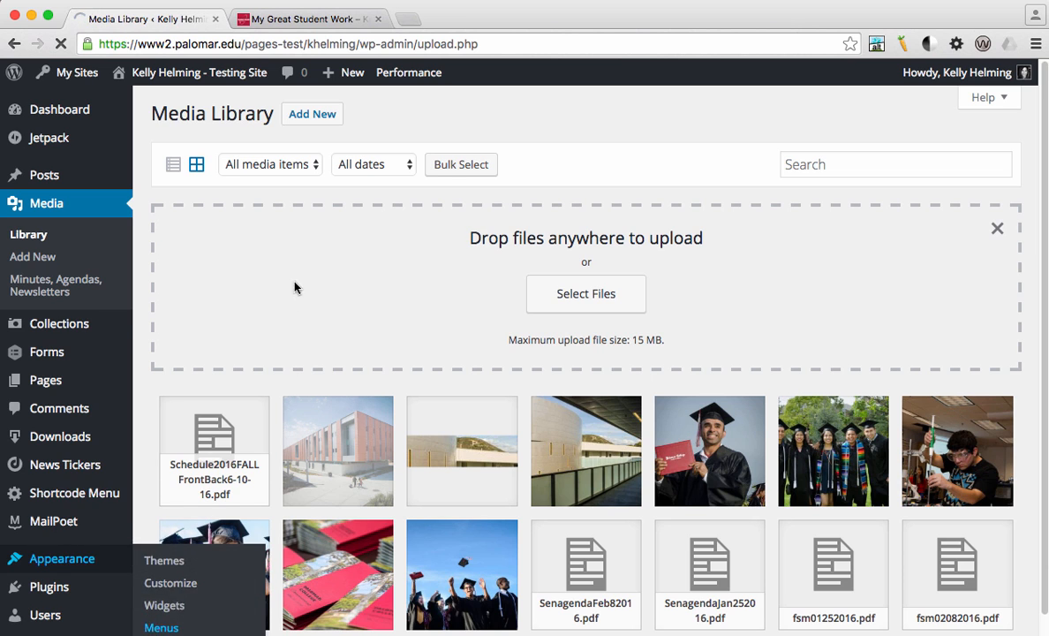
{"action": "scroll", "coordinate": [814, 335], "scroll_direction": "down", "scroll_amount": 4}
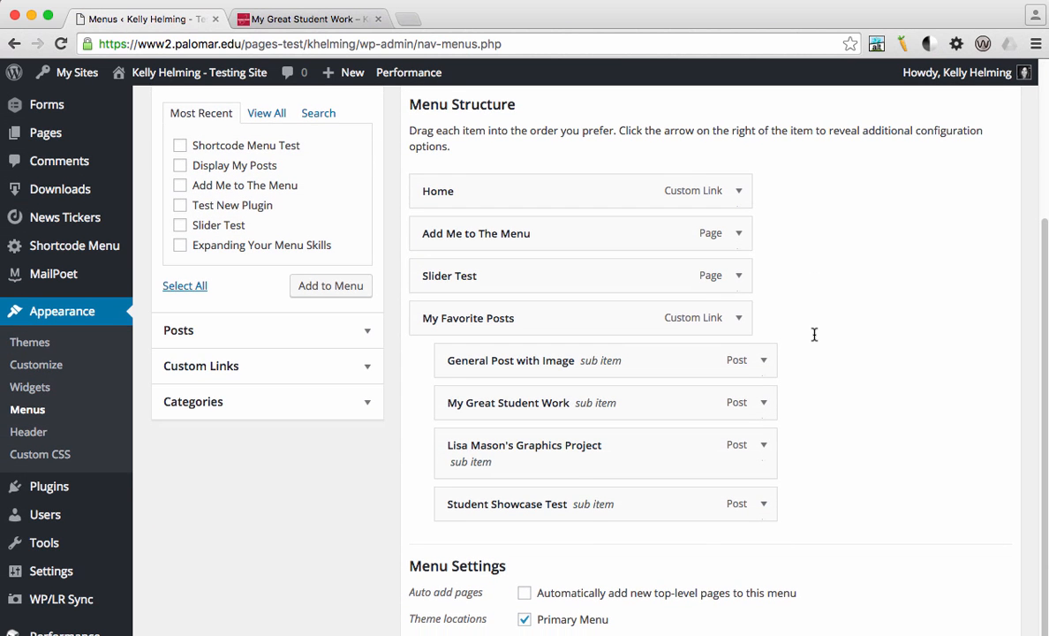
{"action": "left_click", "coordinate": [368, 372]}
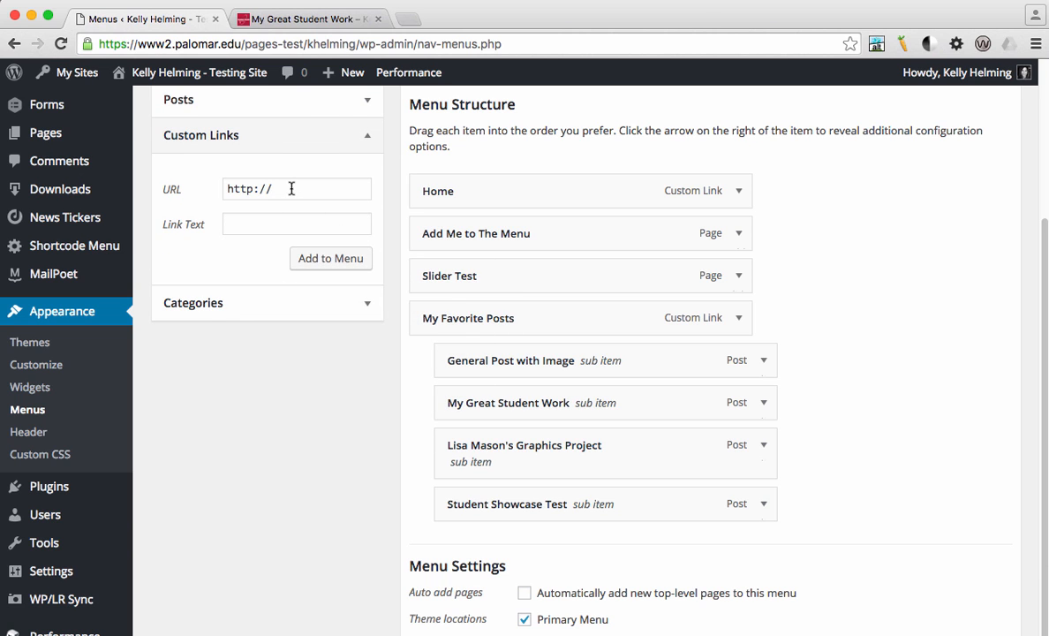
{"action": "left_click_drag", "start_coordinate": [292, 188], "coordinate": [208, 184]}
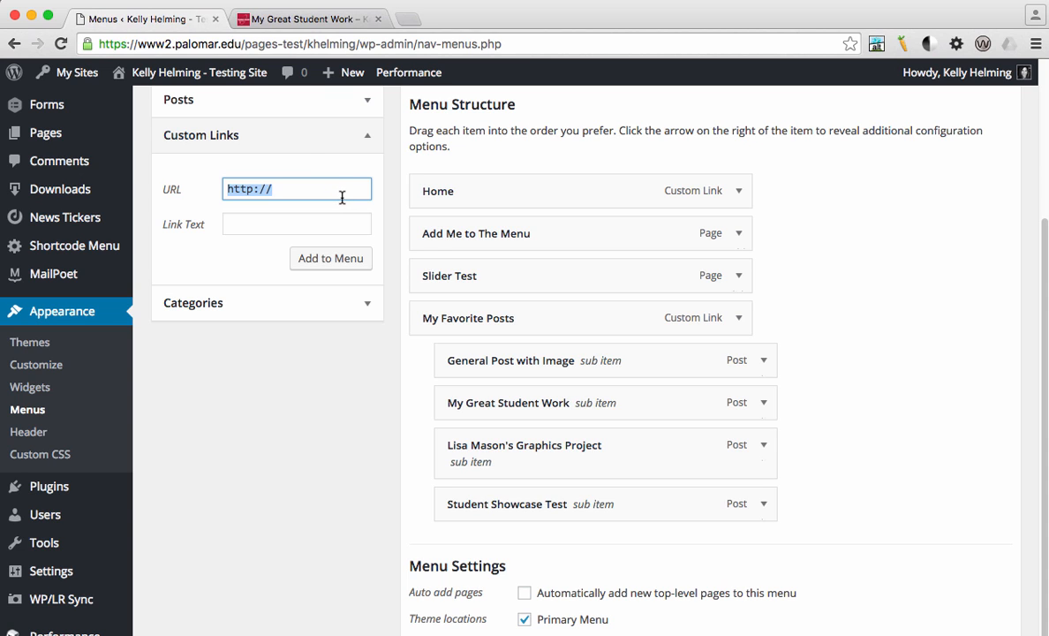
{"action": "key", "text": "super+v"}
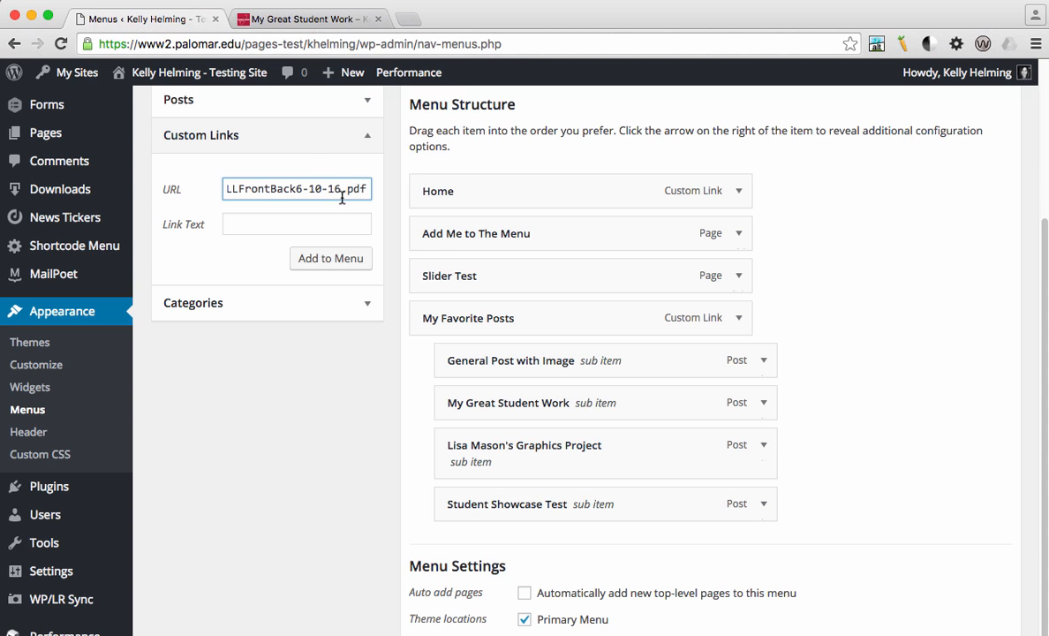
{"action": "key", "text": "Tab"}
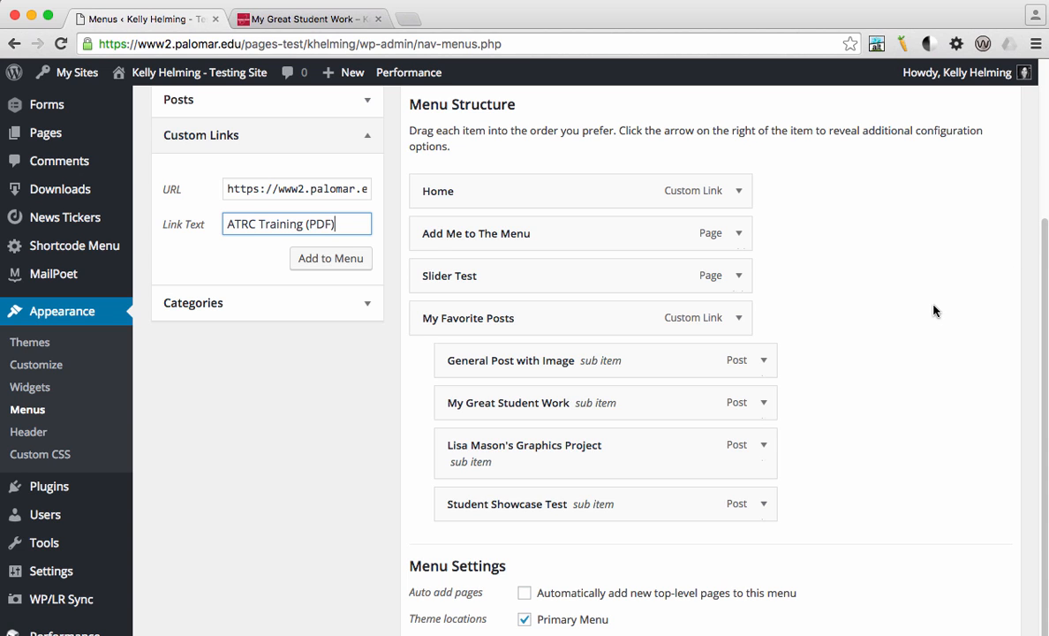
{"action": "left_click", "coordinate": [330, 265]}
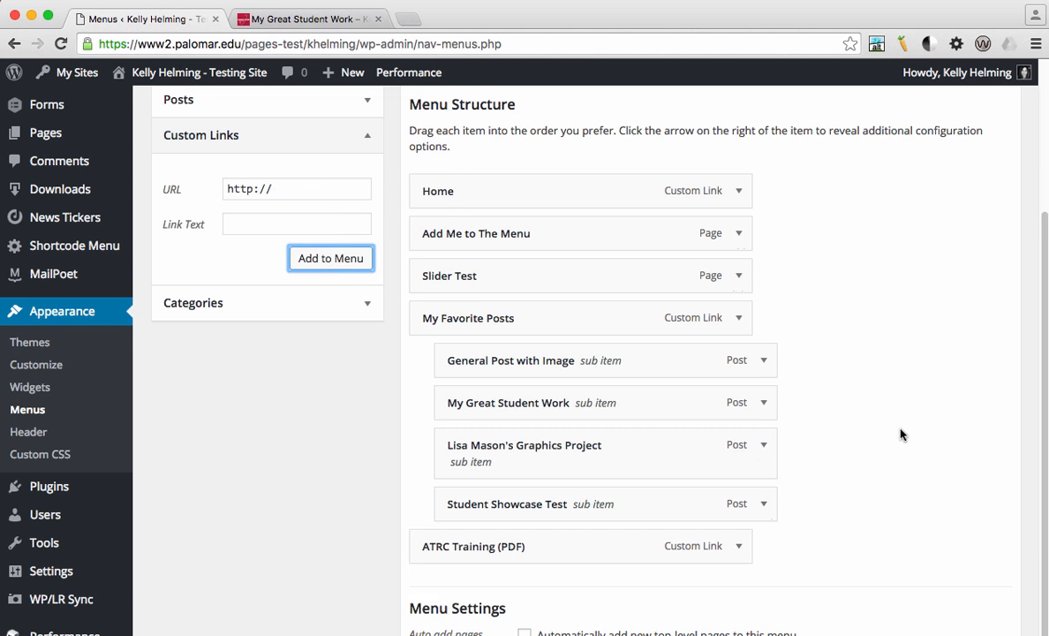
Set the ATRC Training (PDF) menu item to open its link in a new tab and save the menu.
{"action": "scroll", "coordinate": [901, 433], "scroll_direction": "down", "scroll_amount": 1}
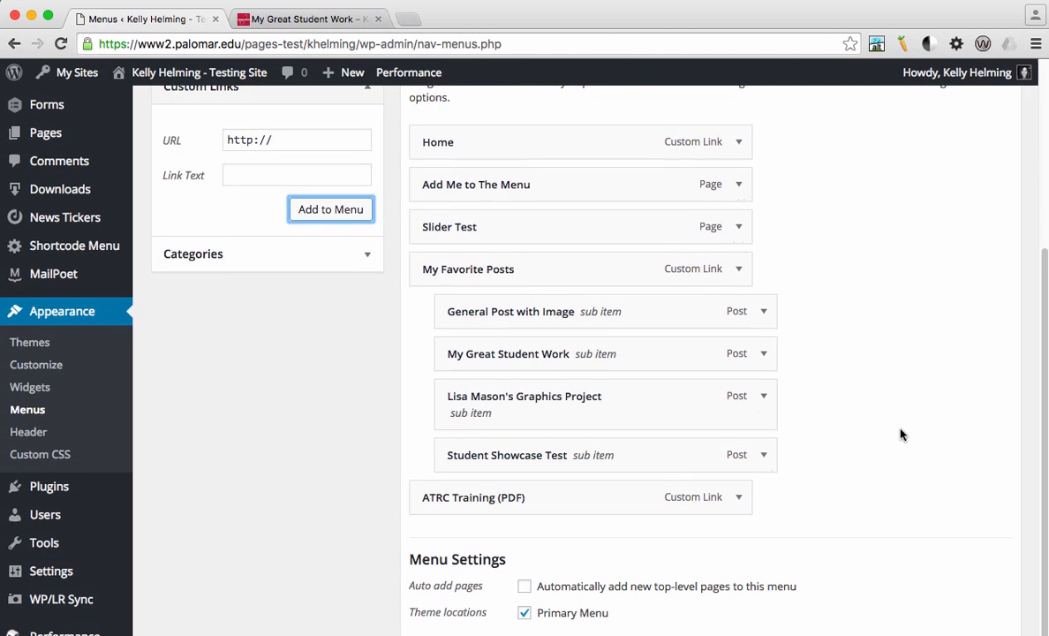
{"action": "left_click", "coordinate": [740, 498]}
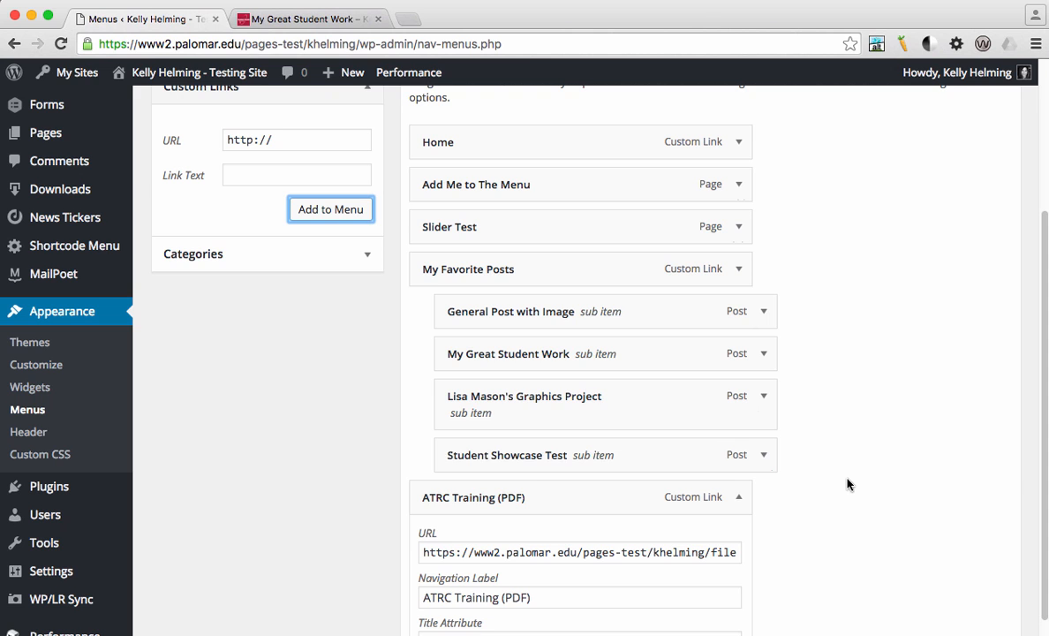
{"action": "left_click_drag", "start_coordinate": [848, 484], "coordinate": [842, 414]}
{"action": "left_click", "coordinate": [844, 443]}
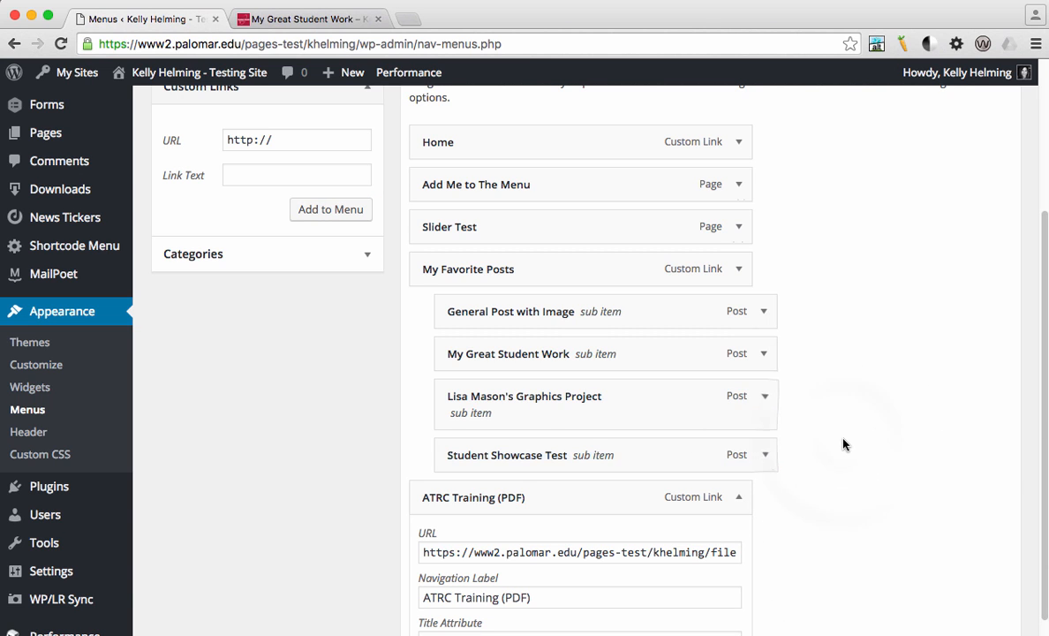
{"action": "scroll", "coordinate": [844, 443], "scroll_direction": "down", "scroll_amount": 4}
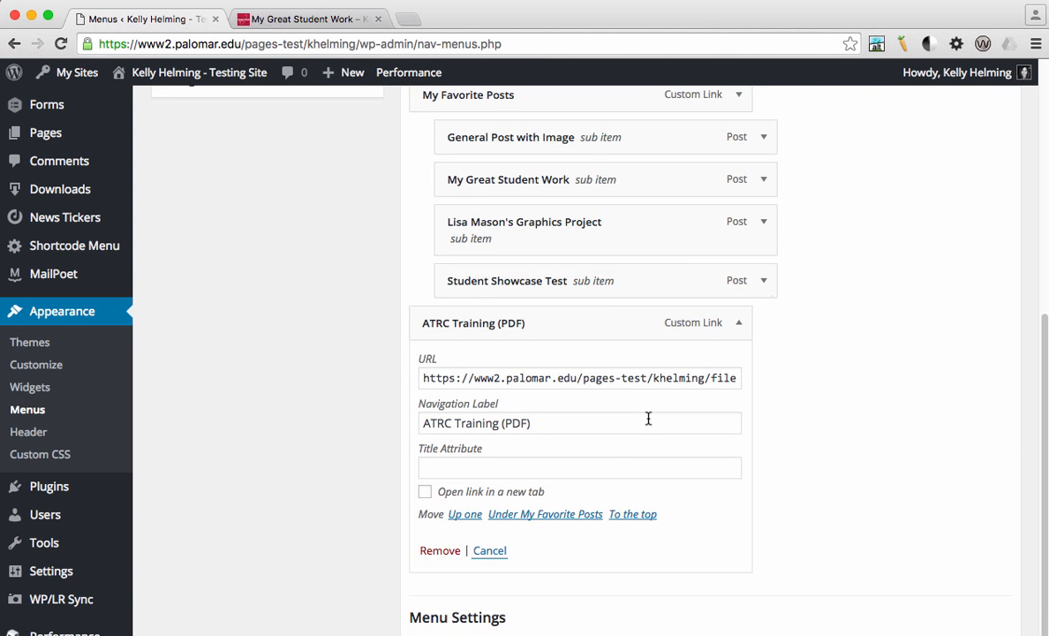
{"action": "left_click", "coordinate": [425, 492]}
{"action": "scroll", "coordinate": [890, 527], "scroll_direction": "down", "scroll_amount": 2}
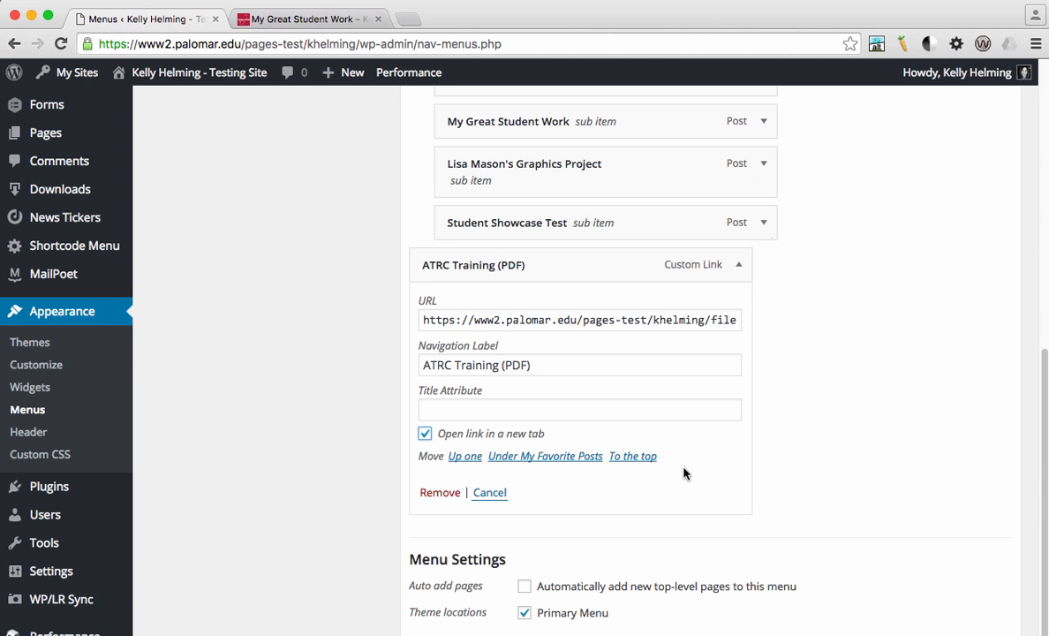
{"action": "scroll", "coordinate": [947, 505], "scroll_direction": "up", "scroll_amount": 6}
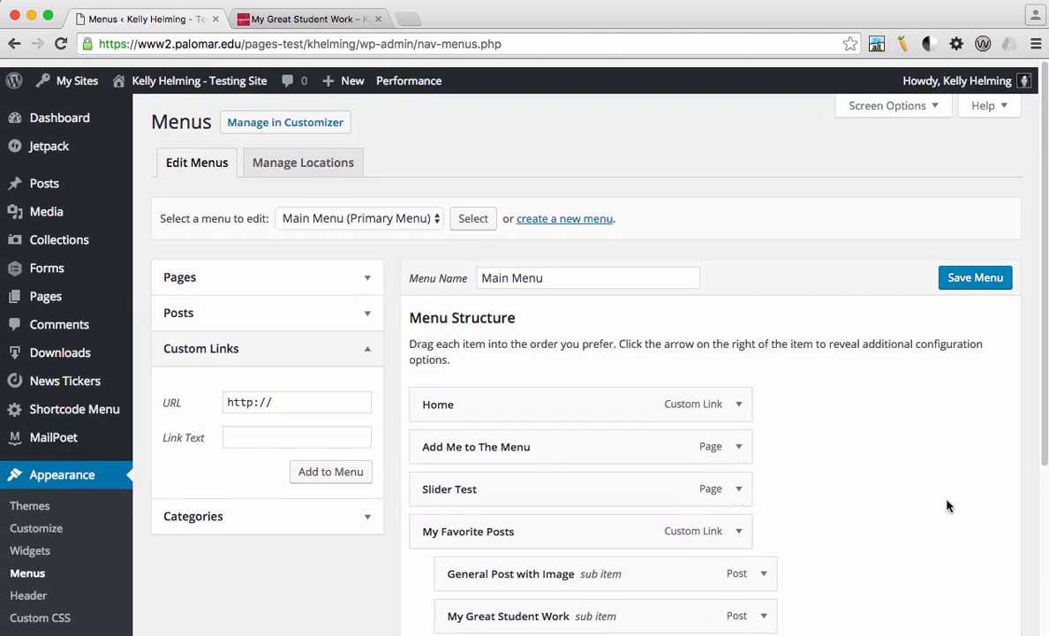
{"action": "left_click", "coordinate": [980, 277]}
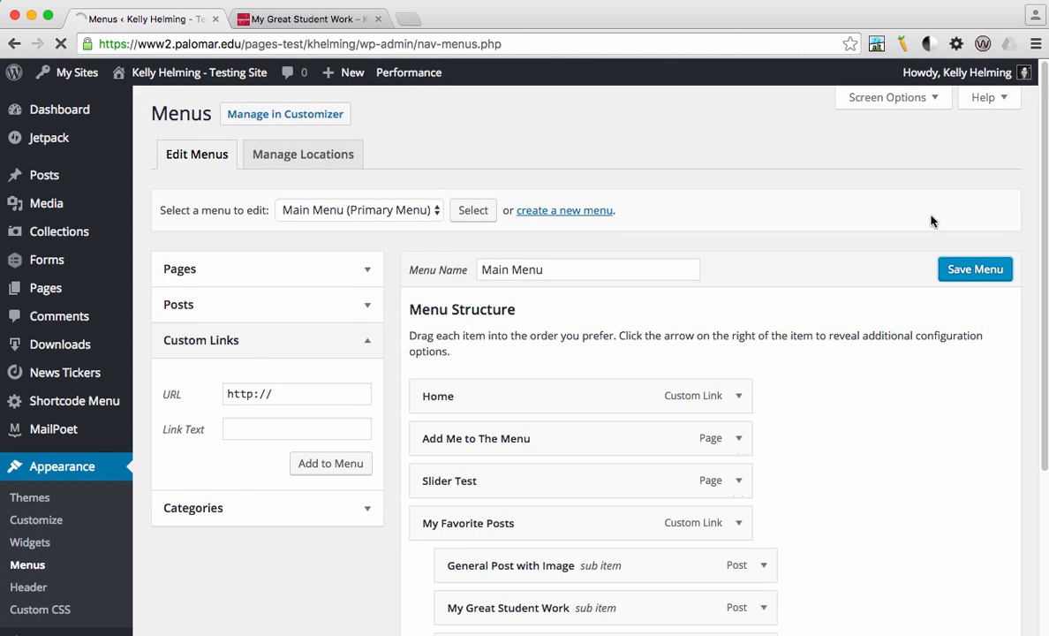
Reload the My Great Student Work page on the site and test the ATRC Training (PDF) menu link.
{"action": "left_click", "coordinate": [320, 20]}
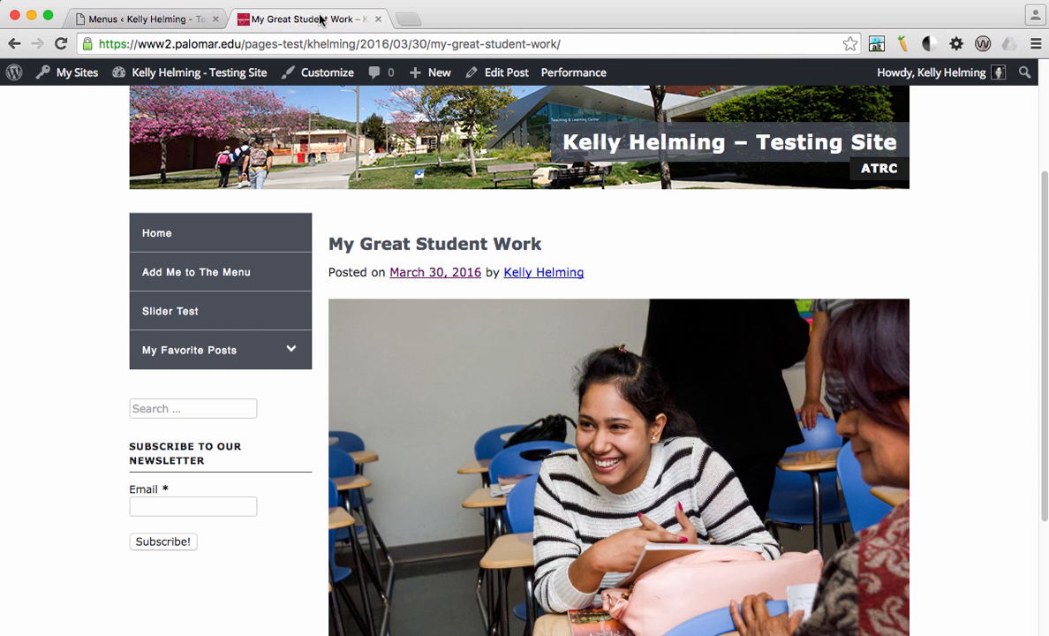
{"action": "left_click", "coordinate": [62, 44]}
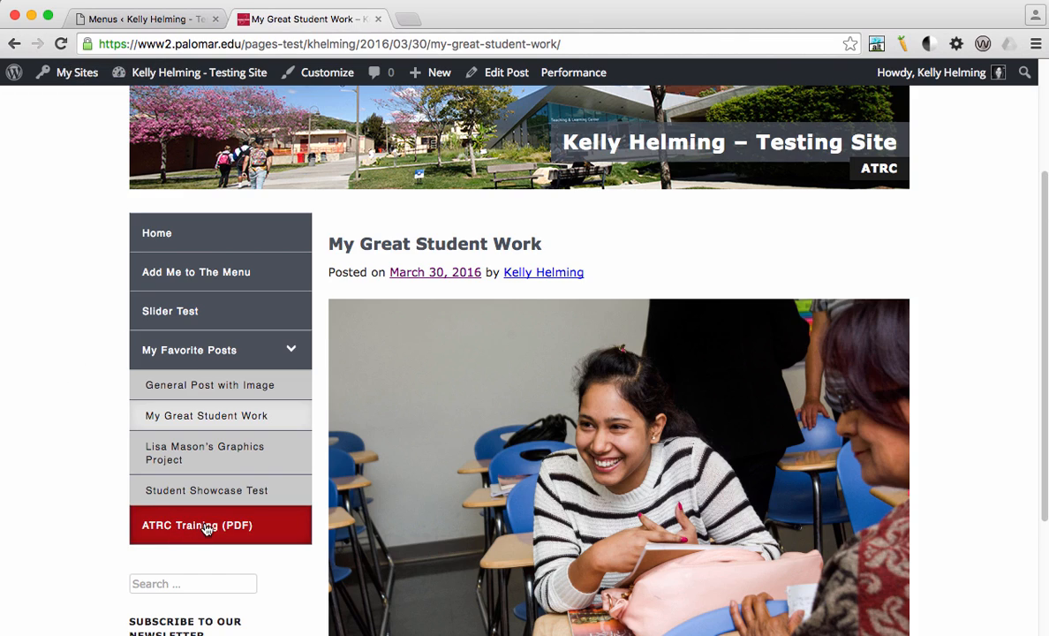
{"action": "left_click", "coordinate": [208, 529]}
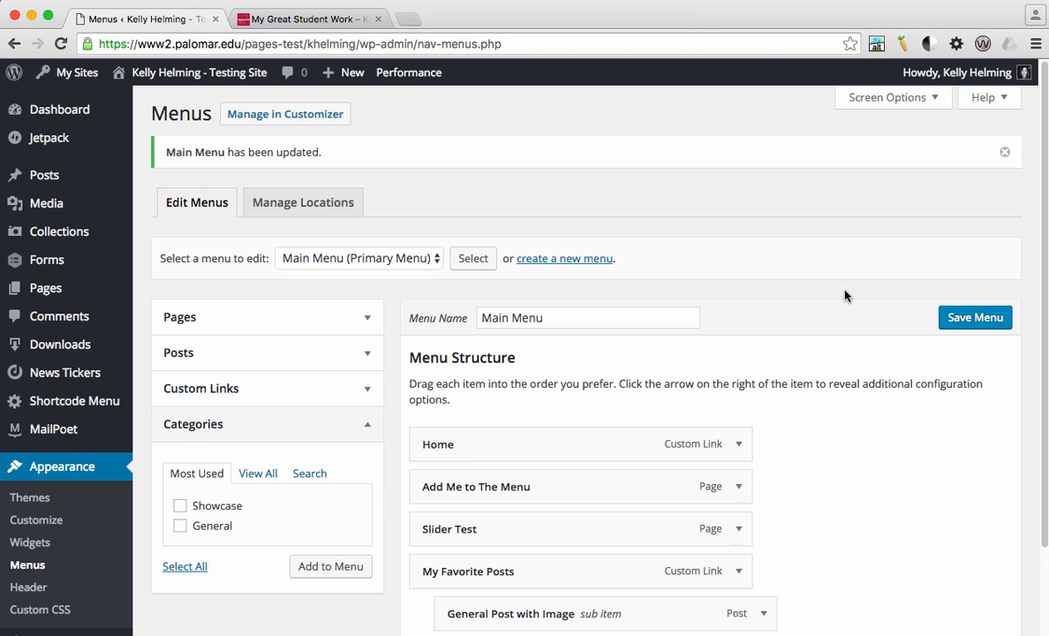
Add the Showcase category to the Main Menu and save the menu.
{"action": "scroll", "coordinate": [845, 295], "scroll_direction": "down", "scroll_amount": 3}
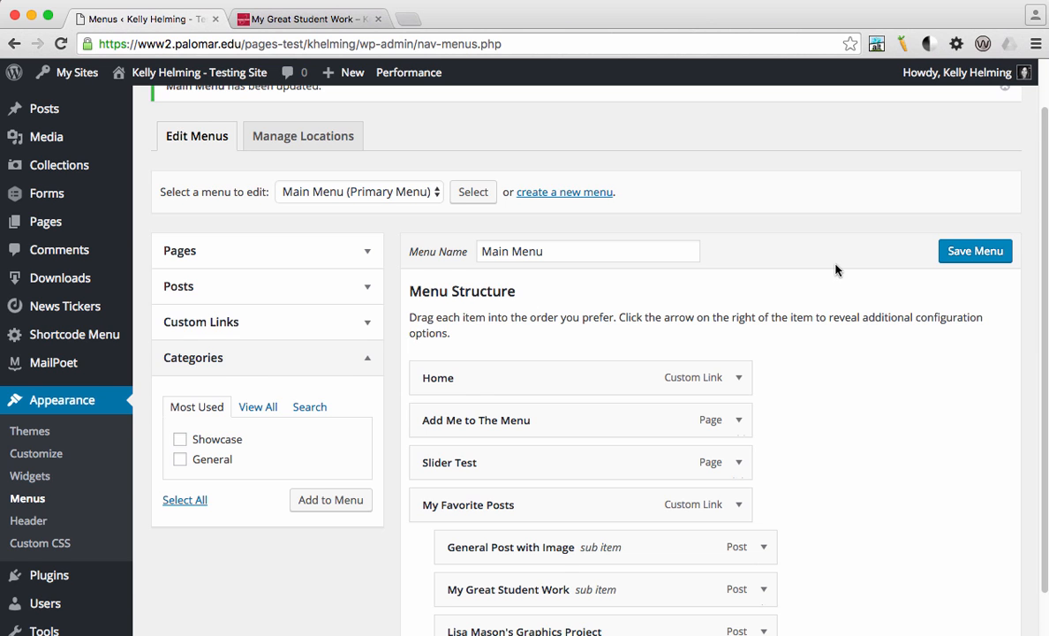
{"action": "scroll", "coordinate": [837, 269], "scroll_direction": "down", "scroll_amount": 3}
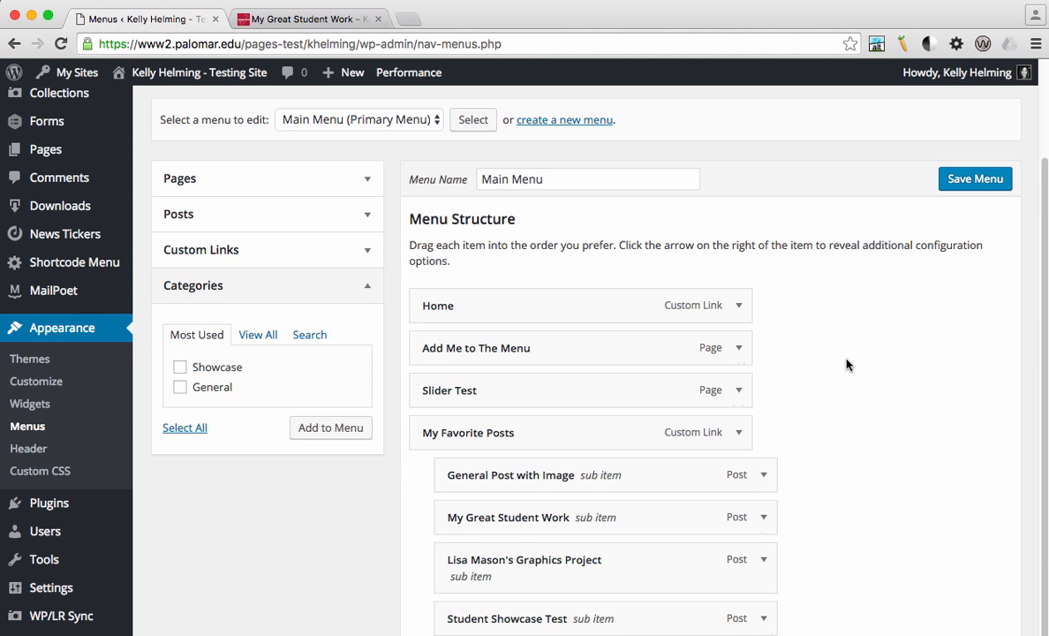
{"action": "scroll", "coordinate": [847, 365], "scroll_direction": "down", "scroll_amount": 3}
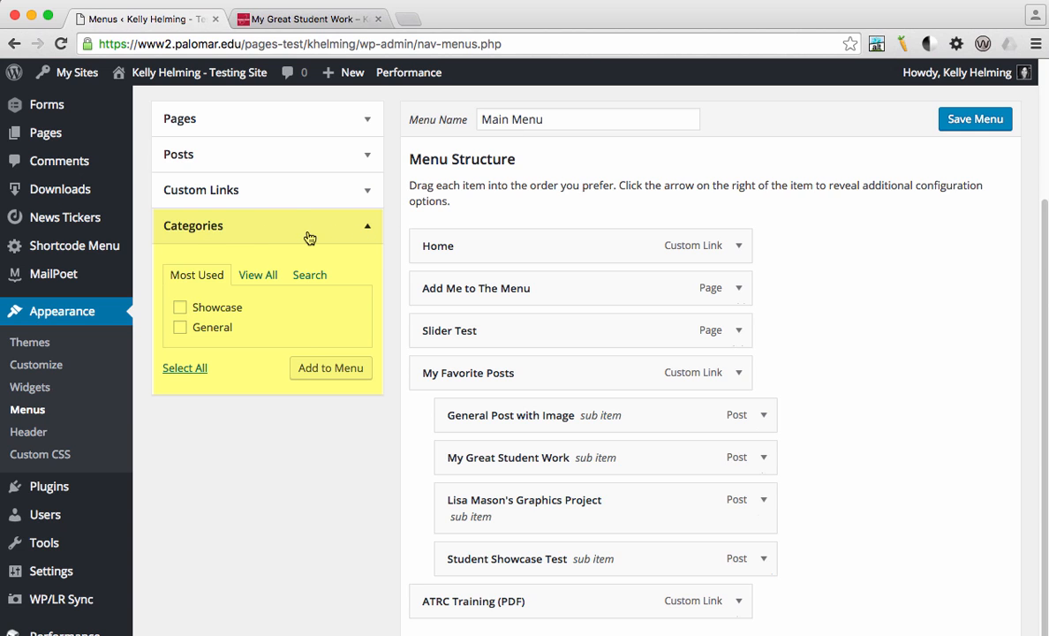
{"action": "left_click", "coordinate": [179, 308]}
{"action": "left_click", "coordinate": [331, 371]}
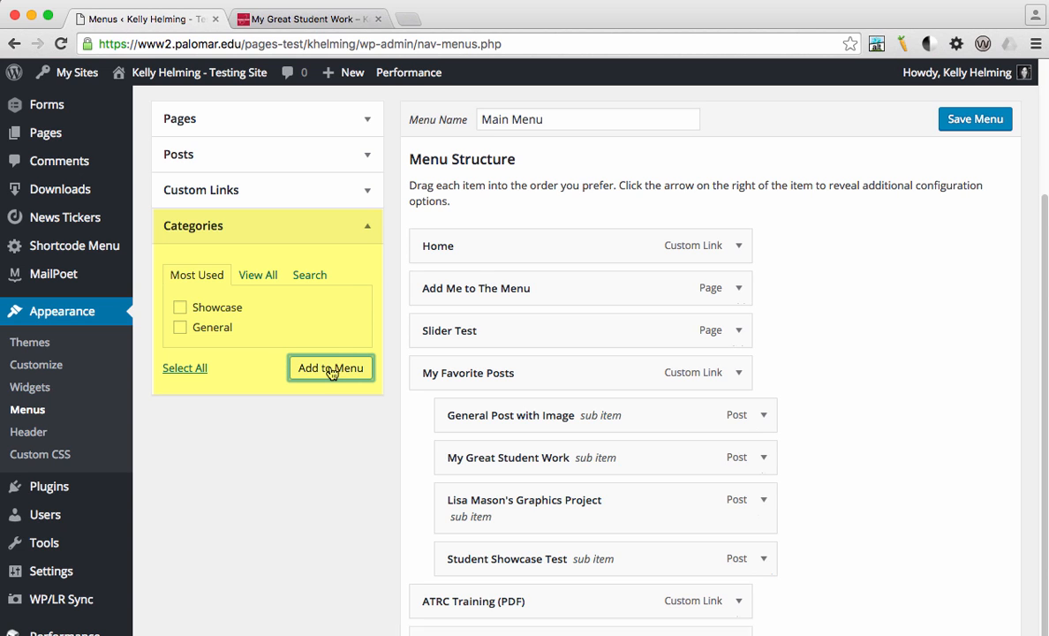
{"action": "left_click", "coordinate": [970, 123]}
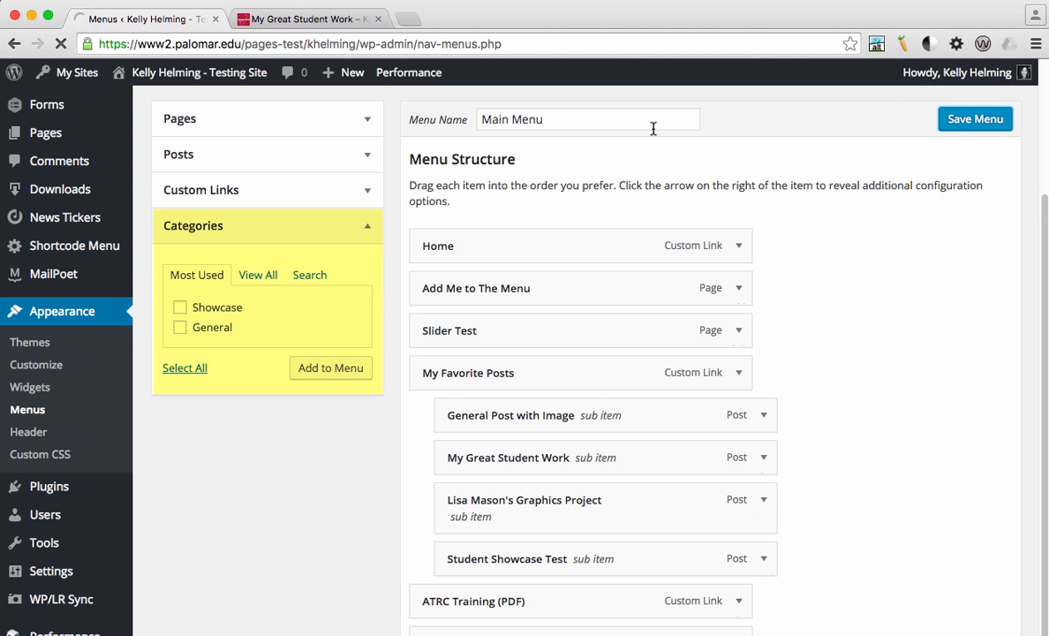
Reload the My Great Student Work page on the site and open the Showcase category from its menu.
{"action": "scroll", "coordinate": [863, 314], "scroll_direction": "down", "scroll_amount": 3}
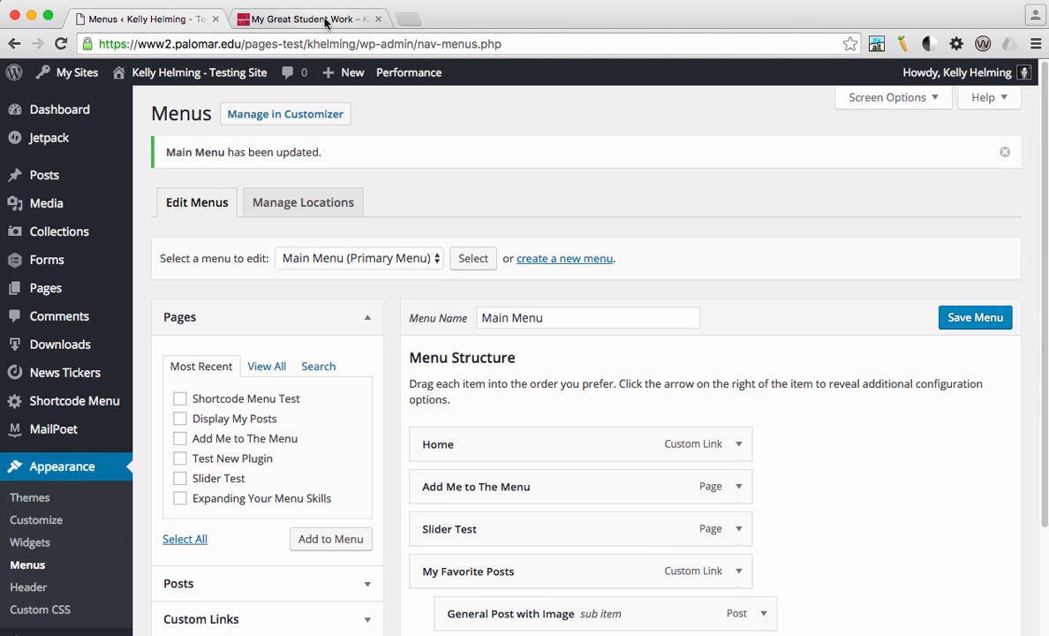
{"action": "left_click", "coordinate": [325, 21]}
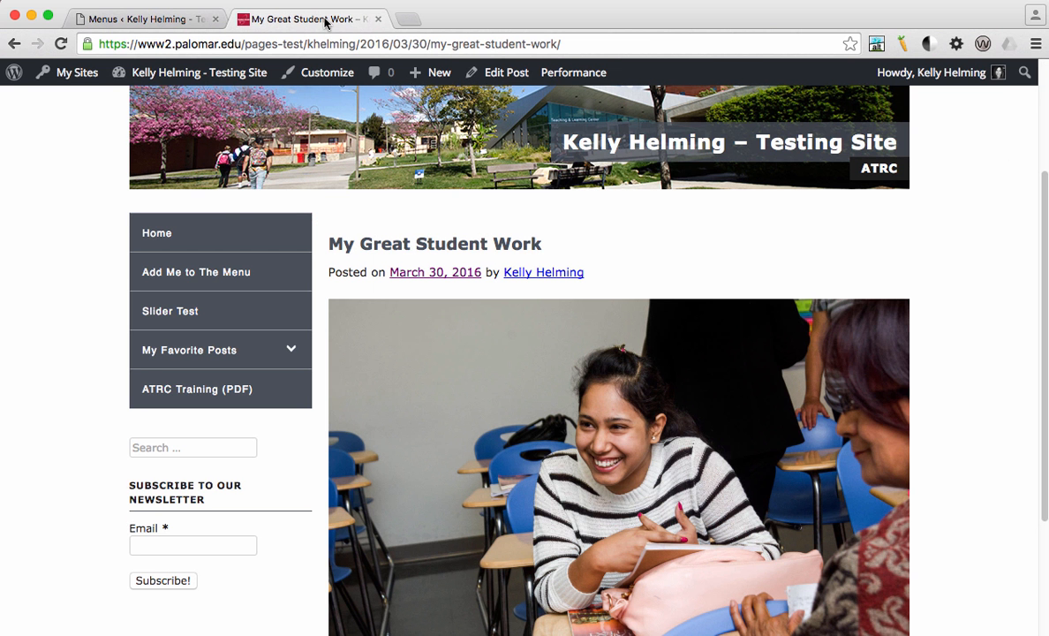
{"action": "left_click", "coordinate": [65, 44]}
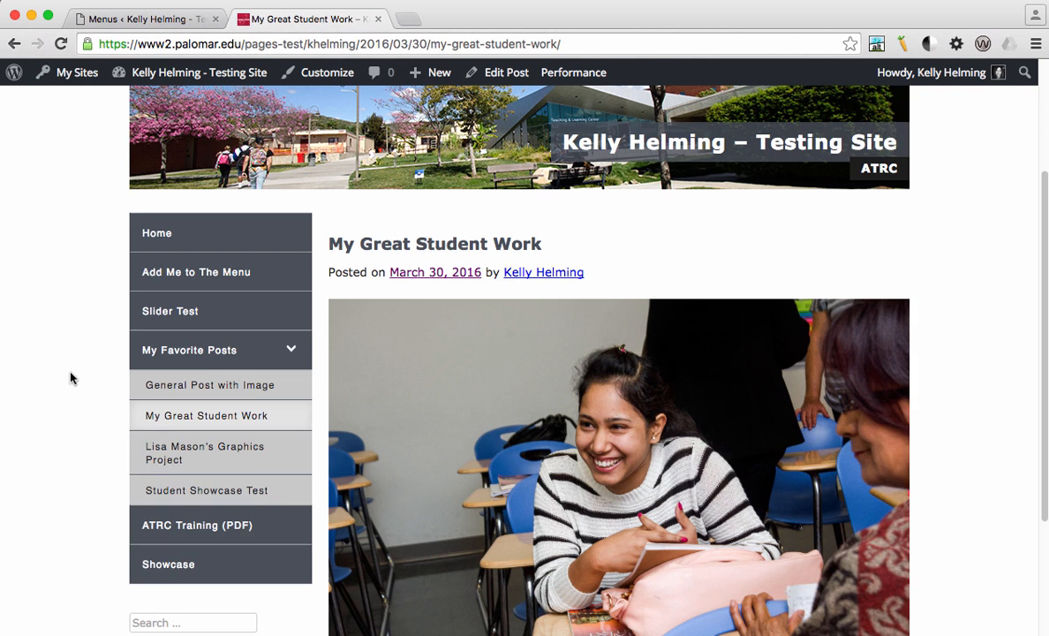
{"action": "scroll", "coordinate": [30, 437], "scroll_direction": "down", "scroll_amount": 4}
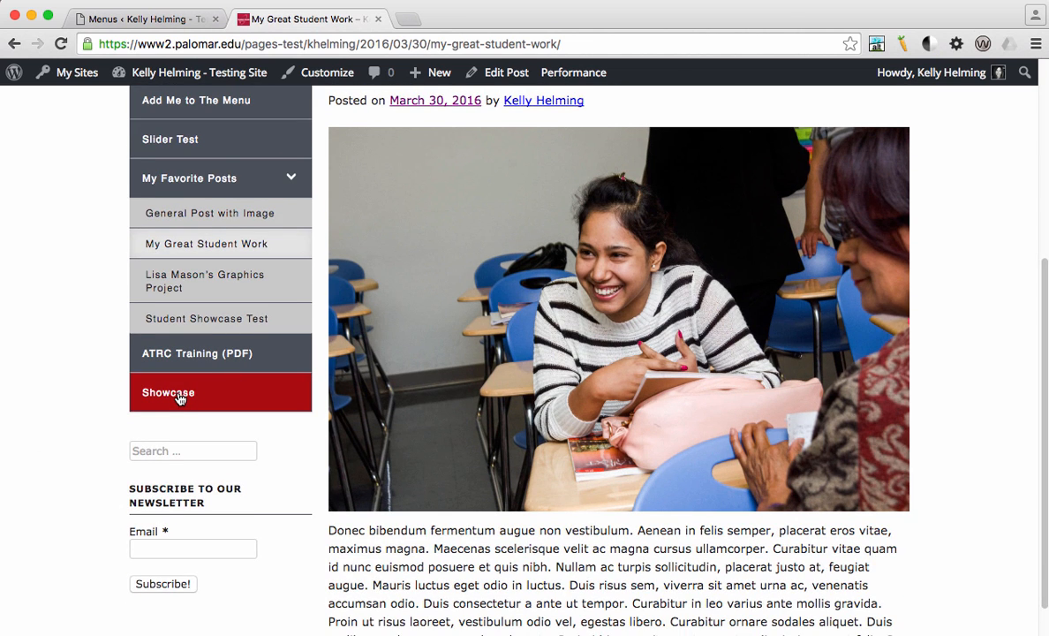
{"action": "left_click", "coordinate": [179, 398]}
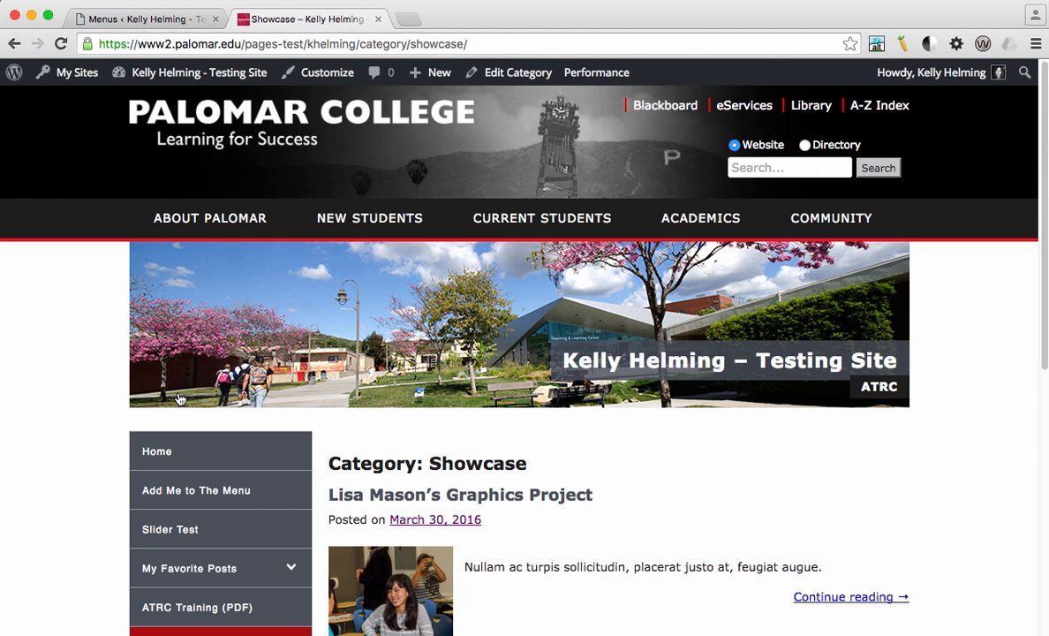
Look through the posts listed on the Showcase category page down to the page footer and return to the category heading.
{"action": "scroll", "coordinate": [516, 501], "scroll_direction": "down", "scroll_amount": 4}
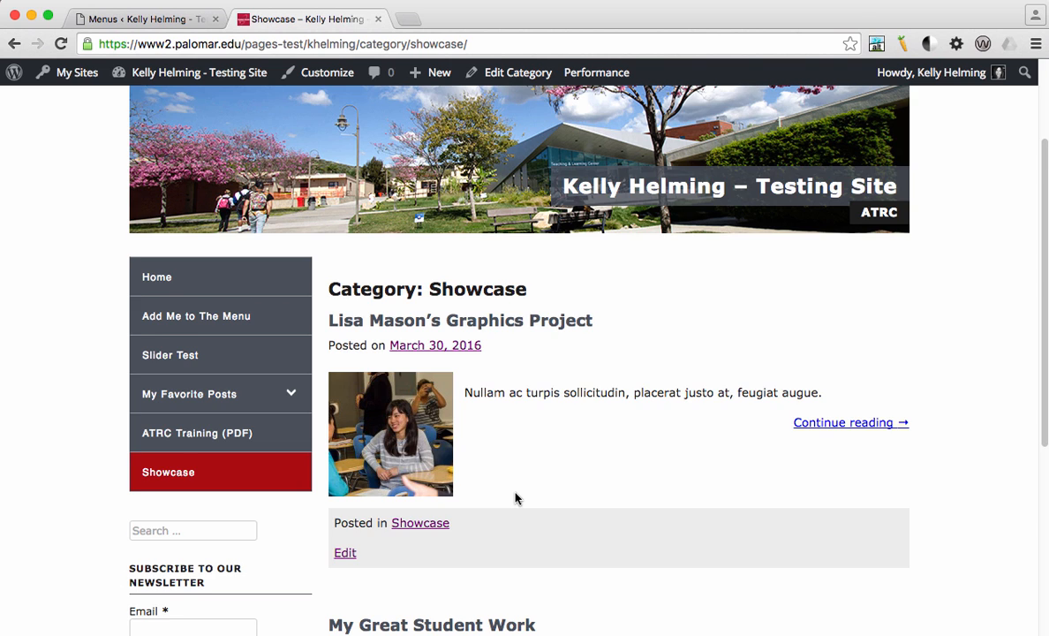
{"action": "scroll", "coordinate": [516, 496], "scroll_direction": "down", "scroll_amount": 4}
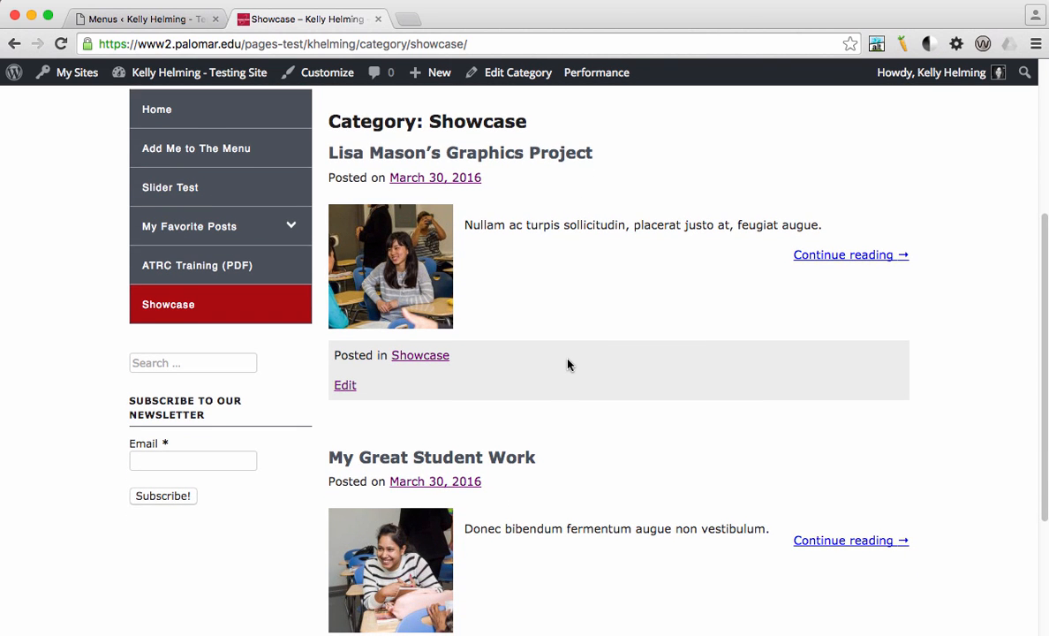
{"action": "scroll", "coordinate": [569, 364], "scroll_direction": "down", "scroll_amount": 10}
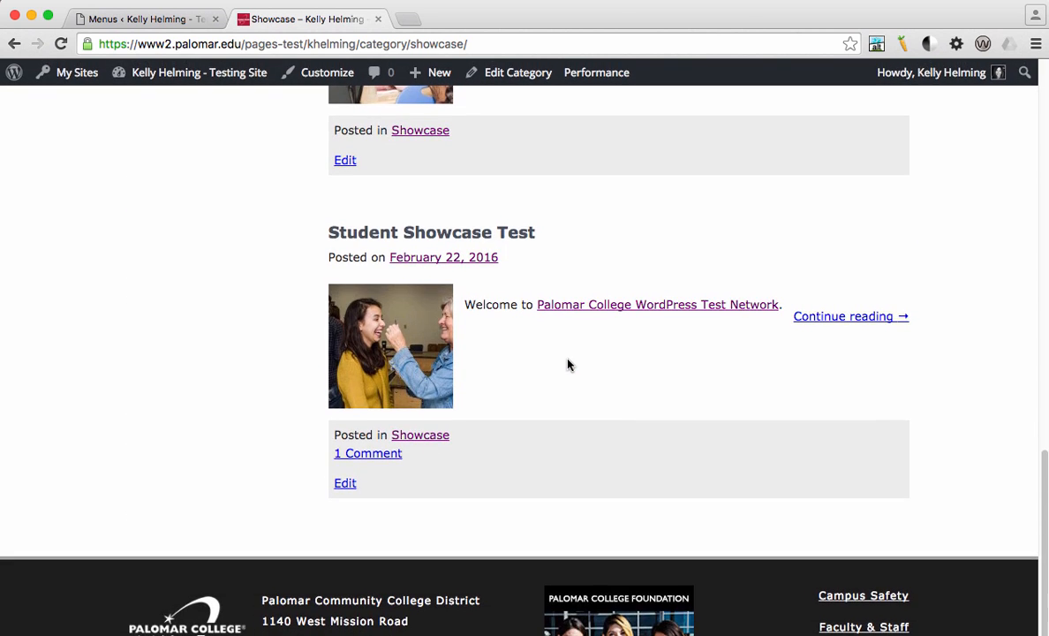
{"action": "scroll", "coordinate": [569, 364], "scroll_direction": "up", "scroll_amount": 9}
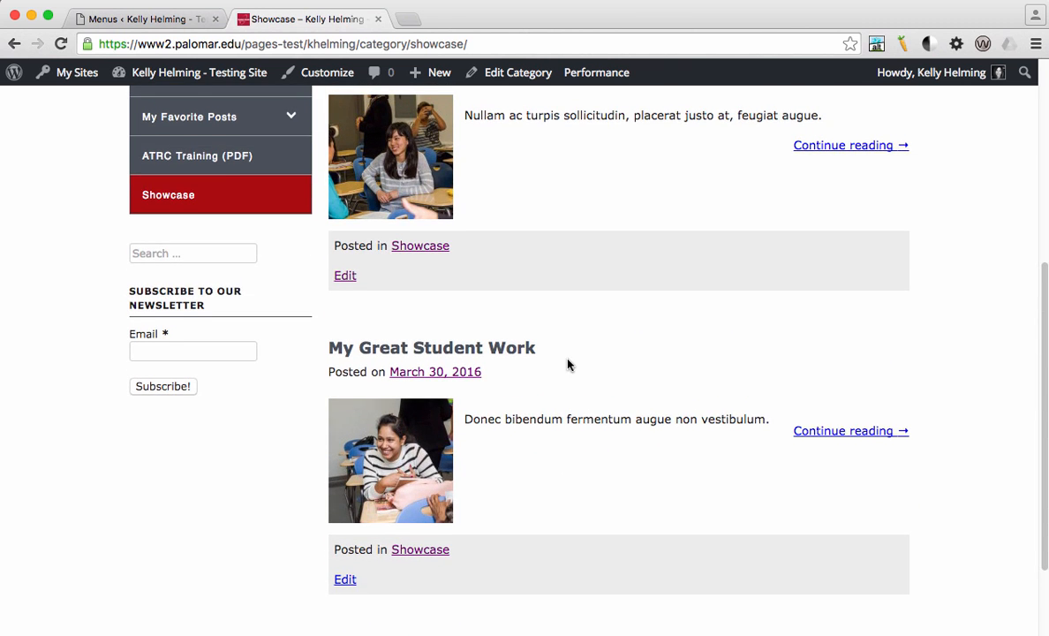
{"action": "scroll", "coordinate": [569, 364], "scroll_direction": "up", "scroll_amount": 4}
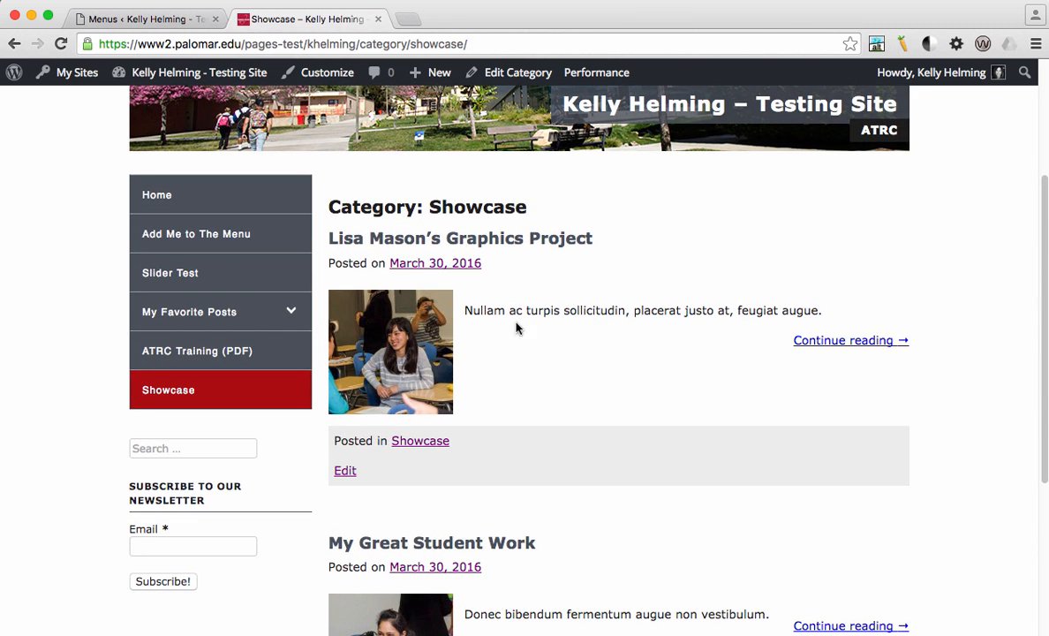